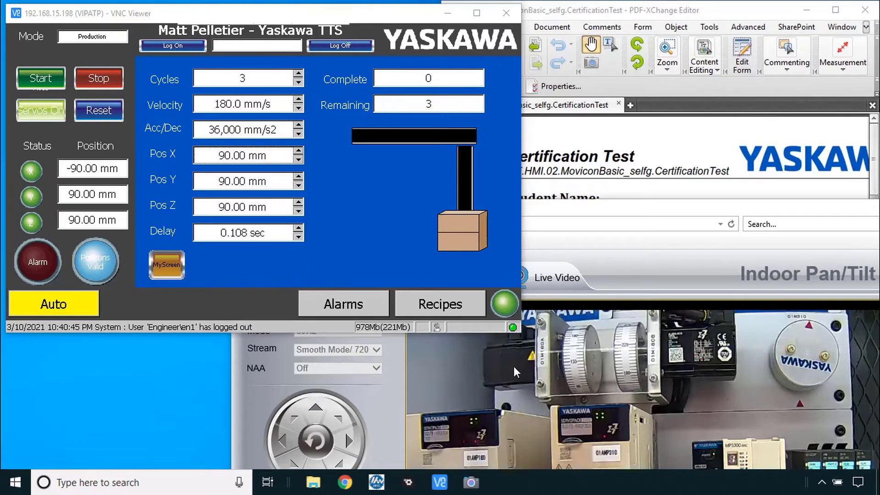
# - Scroll the certification checklist down to items 1–16, then return to the HMI session
pyautogui.click(607, 209)
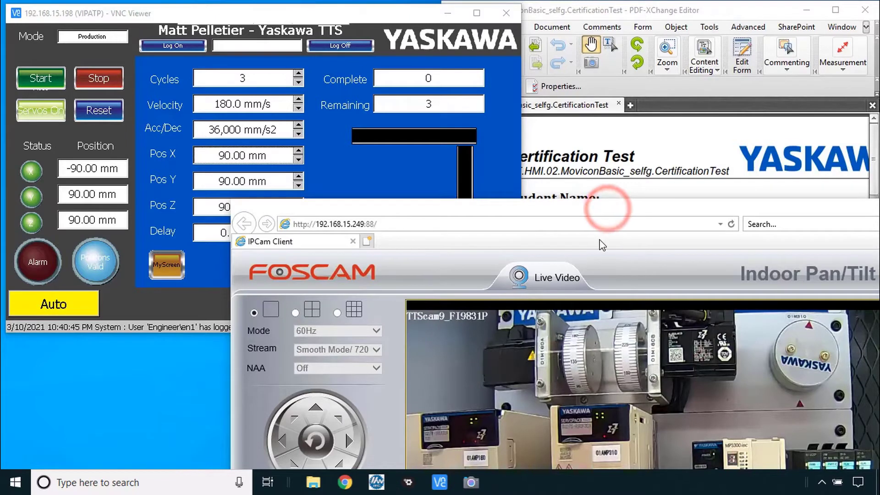
pyautogui.click(680, 181)
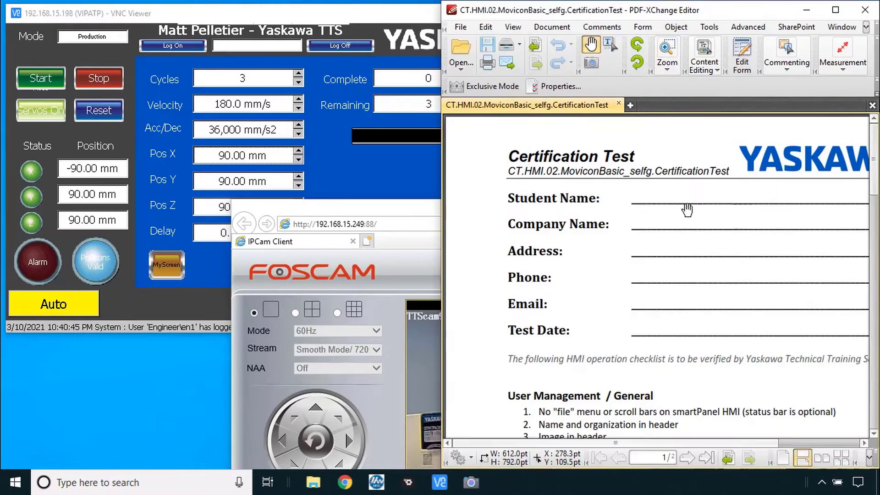
pyautogui.scroll(-3, 685, 210)
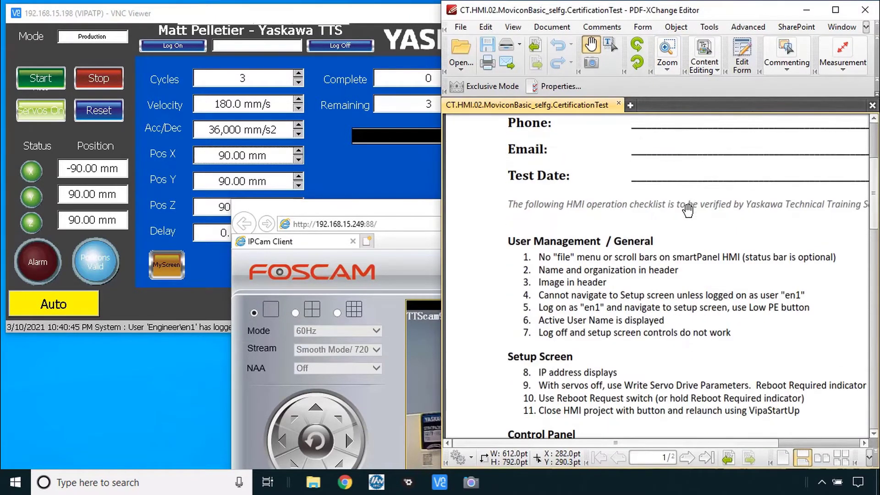
pyautogui.scroll(-2, 688, 210)
pyautogui.hotkey('alt', 'Tab')
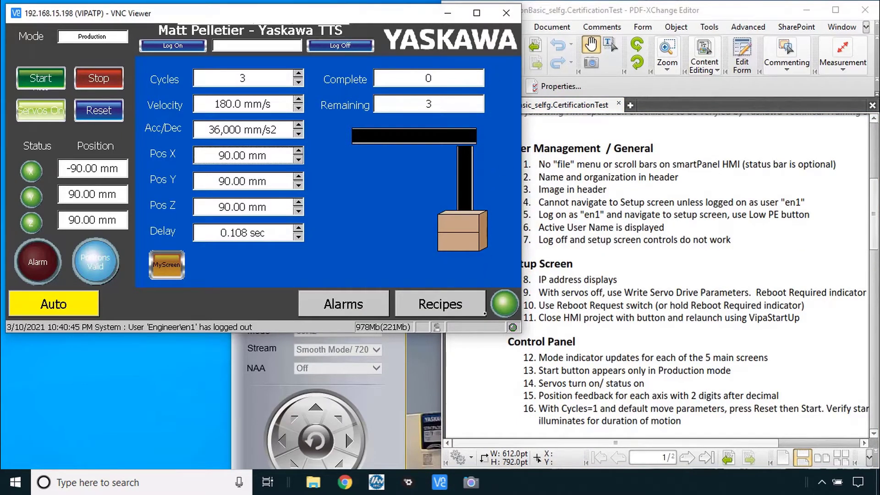
pyautogui.click(375, 297)
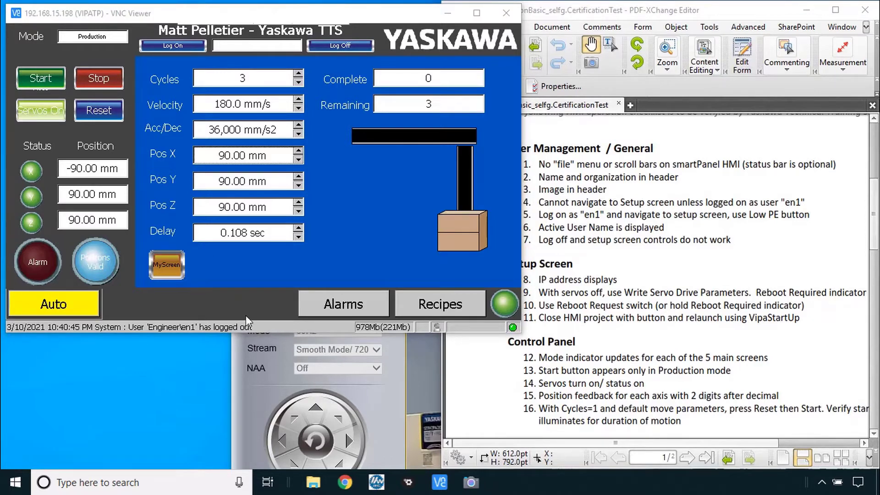
# - Log on as the operator user op1, then log off
pyautogui.click(251, 45)
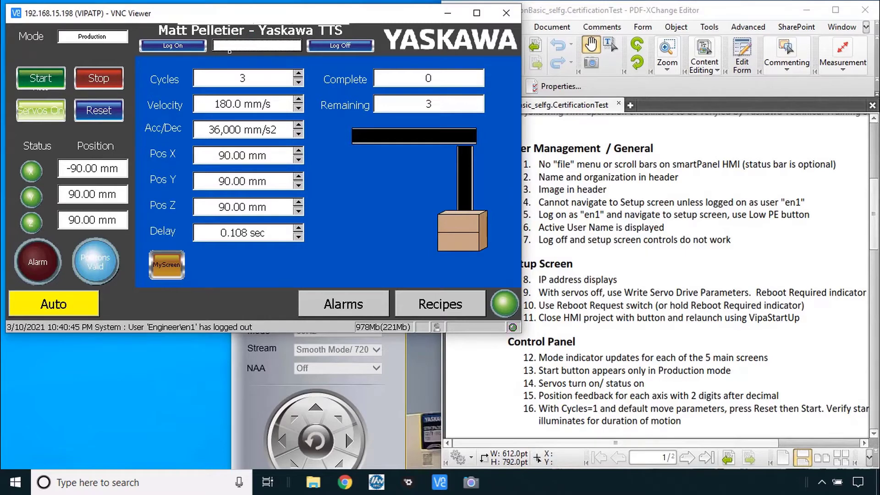
pyautogui.press('Return')
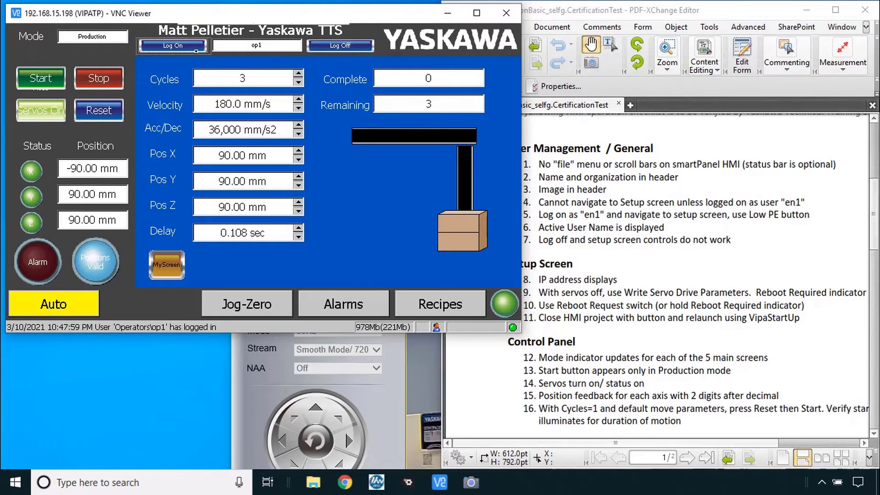
pyautogui.click(340, 46)
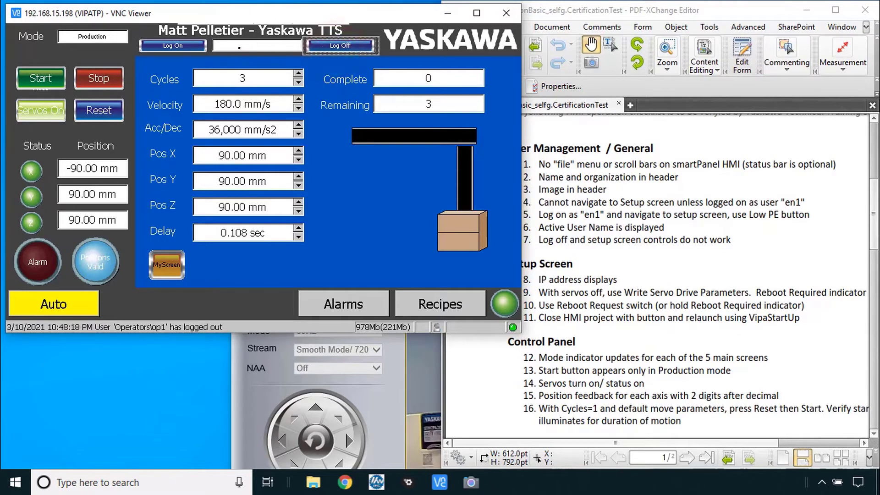
# - Log on as engineer en1, open the Setup screen and press Low PE
pyautogui.click(187, 46)
pyautogui.write('en1')
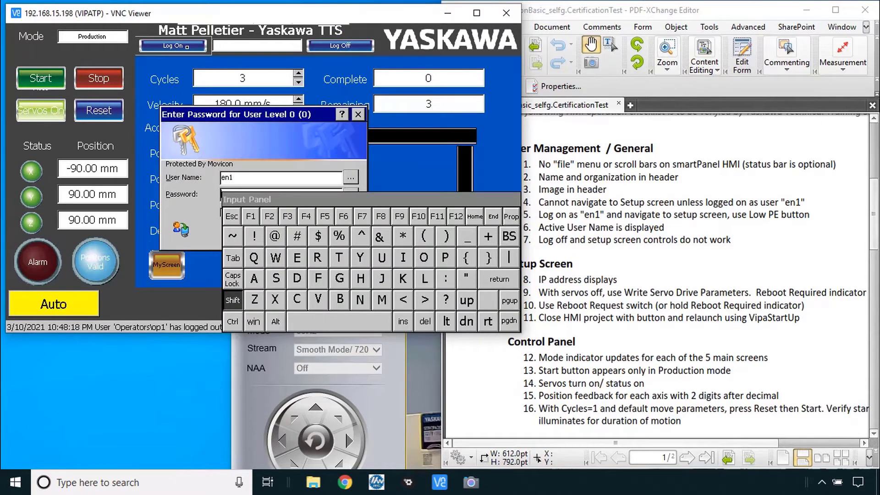
pyautogui.press('Return')
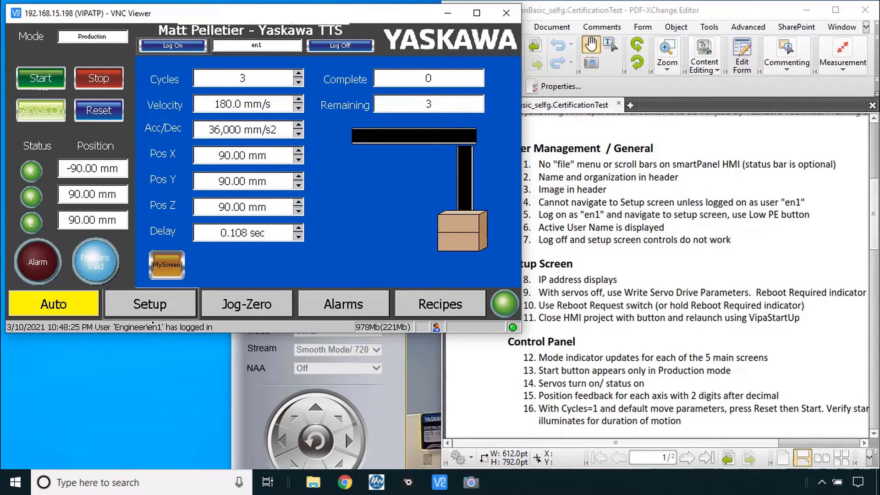
pyautogui.click(152, 309)
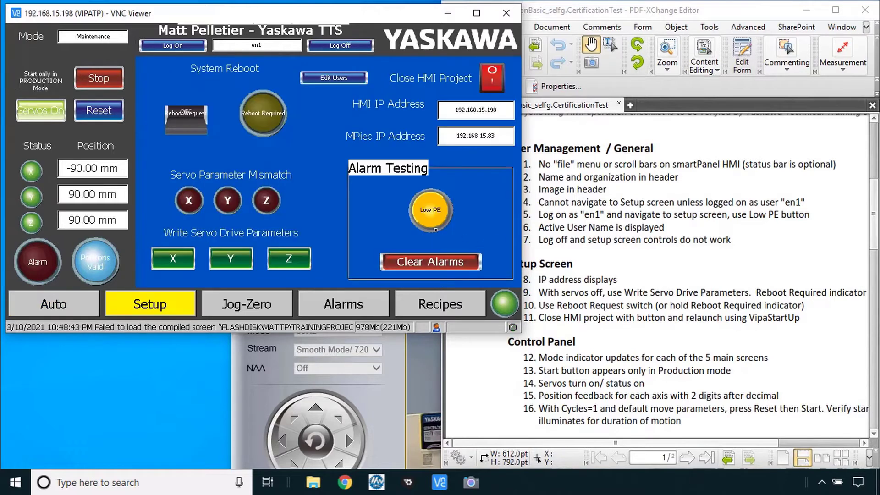
pyautogui.click(431, 215)
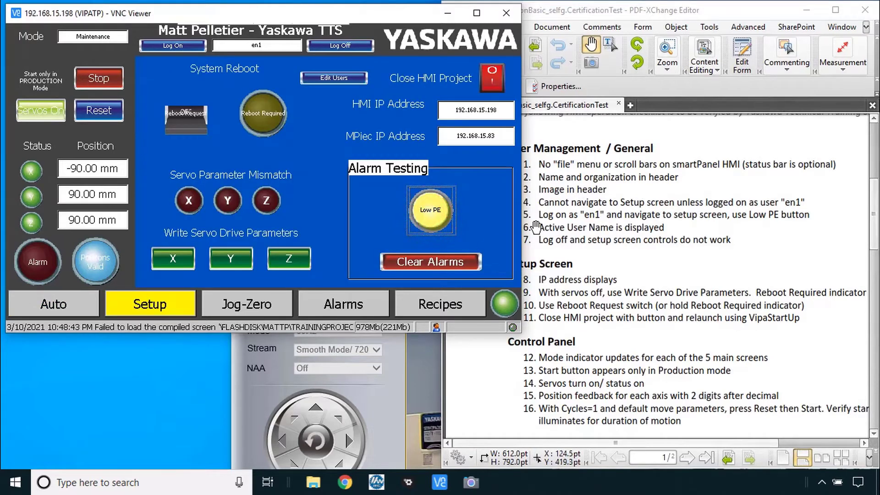
# - Log off, press Low PE to trigger the password prompt, and log back on as en1
pyautogui.click(351, 46)
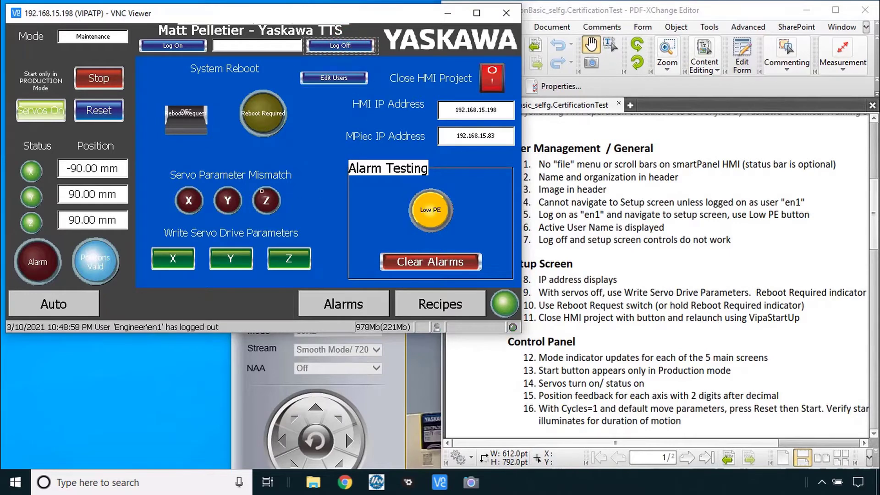
pyautogui.click(429, 205)
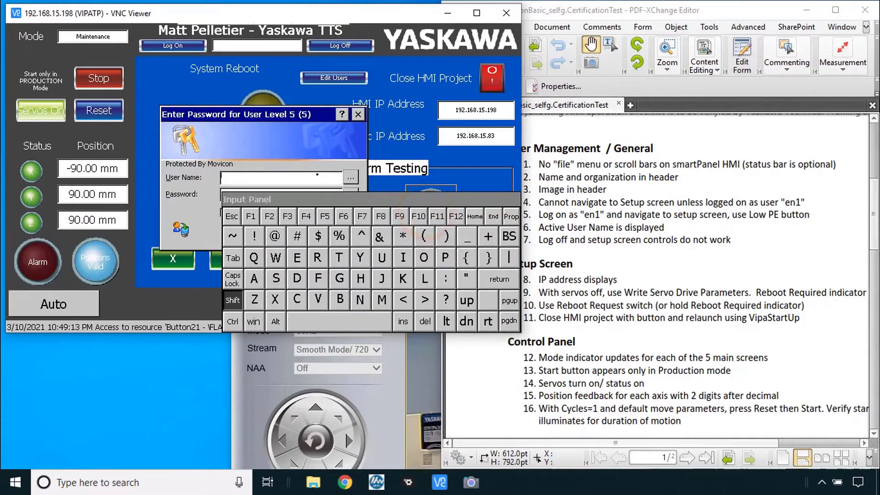
pyautogui.click(246, 178)
pyautogui.write('en1')
pyautogui.press('Return')
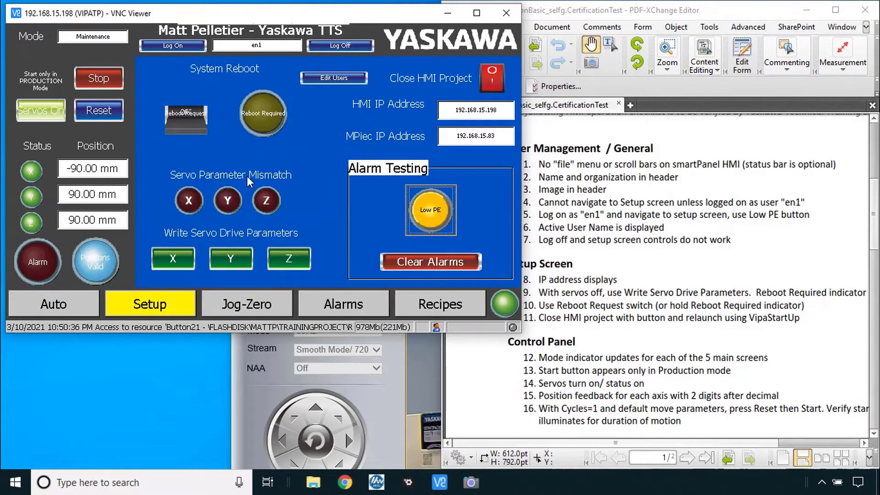
# - Turn the servos on and write the Y-axis servo drive parameters
pyautogui.click(586, 285)
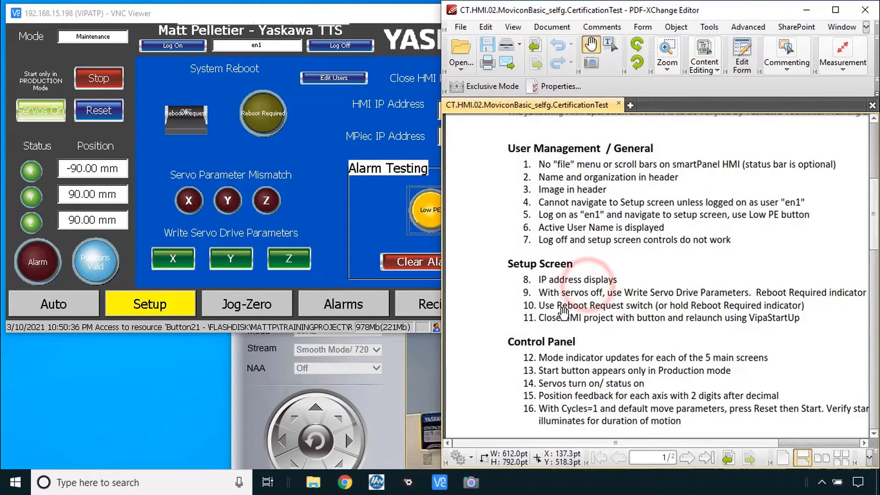
pyautogui.click(347, 218)
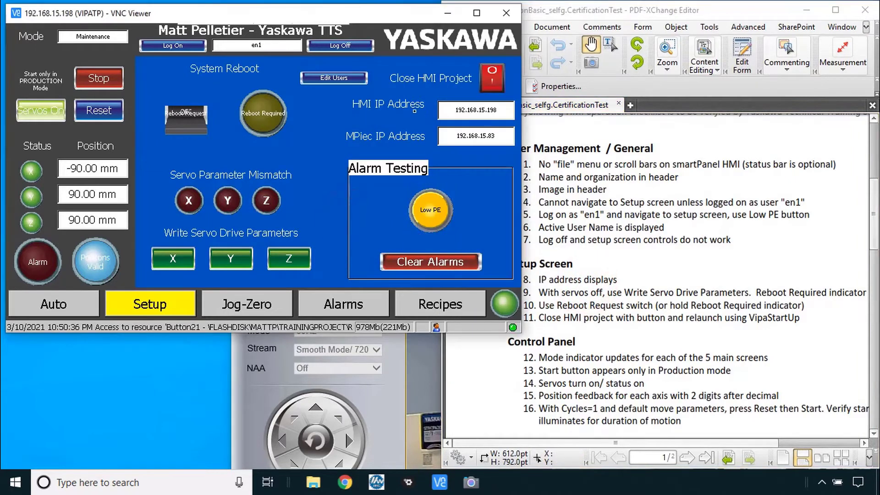
pyautogui.click(483, 115)
pyautogui.click(41, 112)
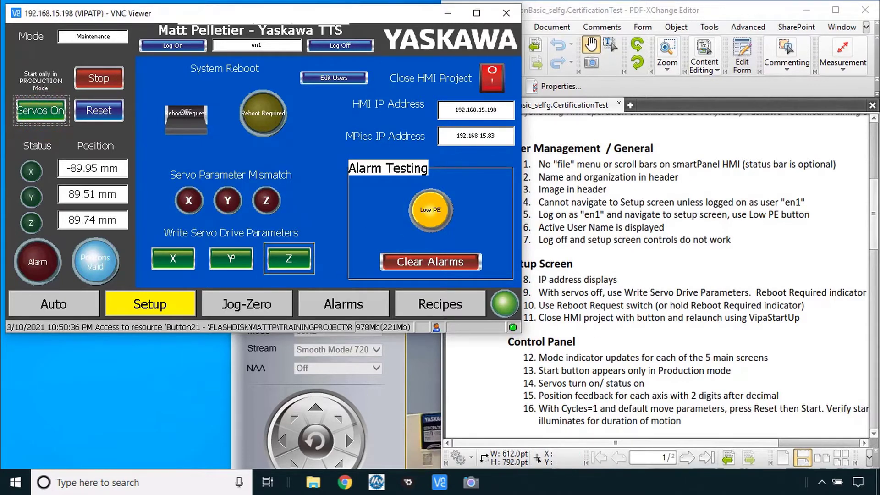
pyautogui.click(234, 261)
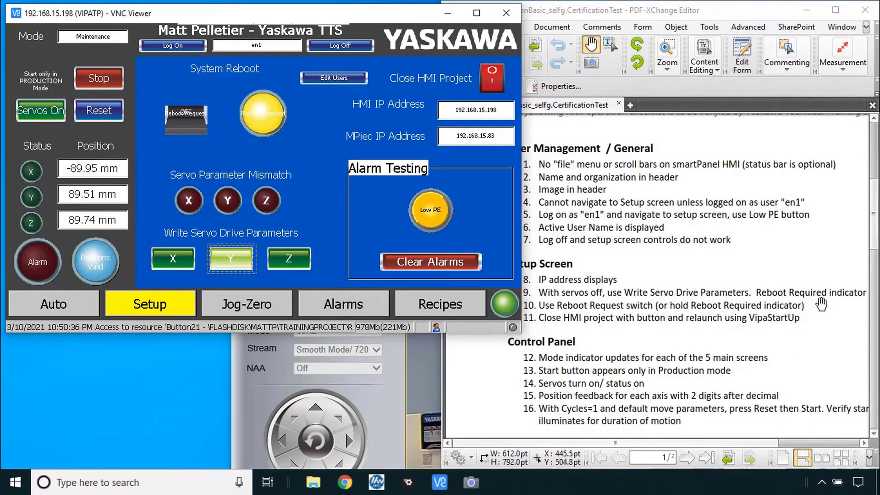
# - With Reboot Required lit, switch Reboot Request on and watch the drives on camera
pyautogui.click(266, 130)
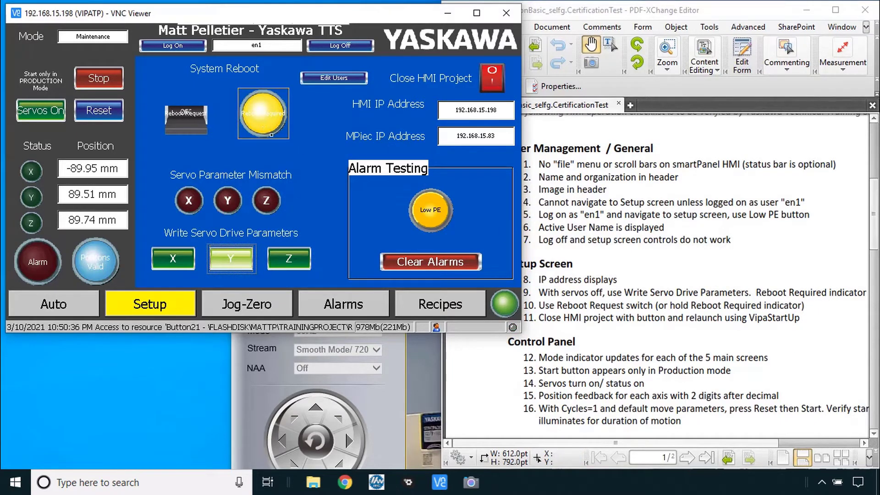
pyautogui.click(182, 121)
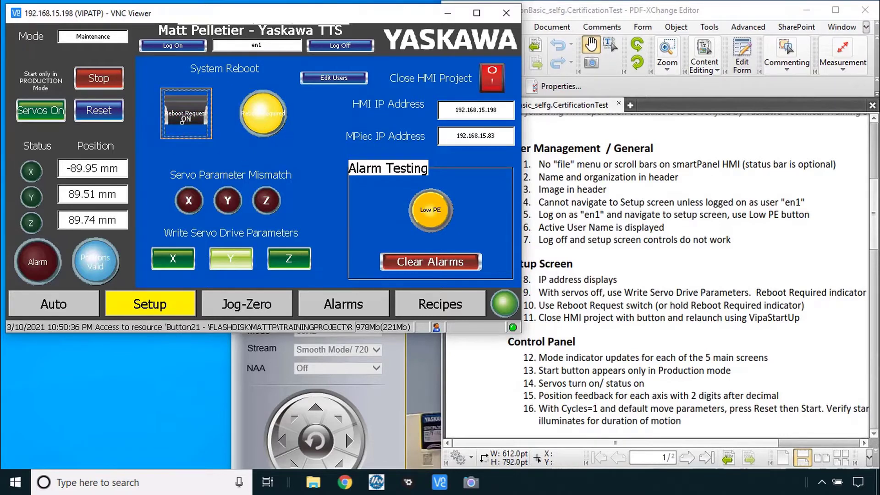
pyautogui.hotkey('alt', 'Tab')
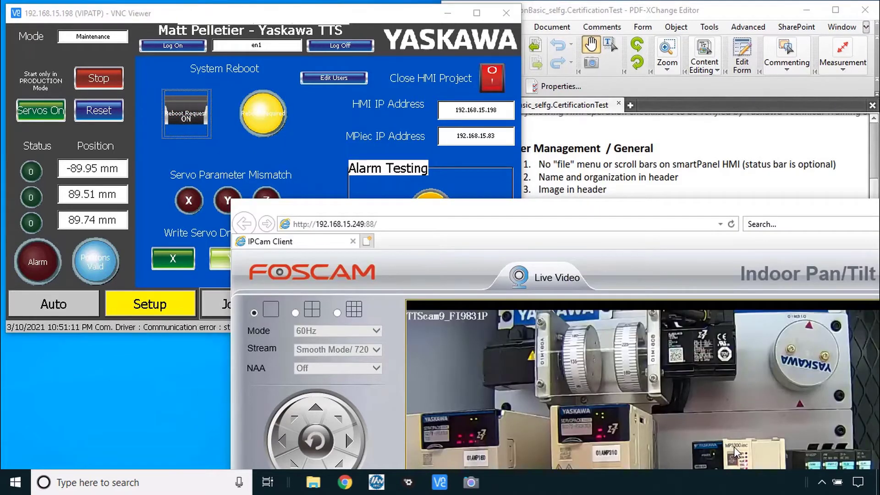
pyautogui.click(308, 141)
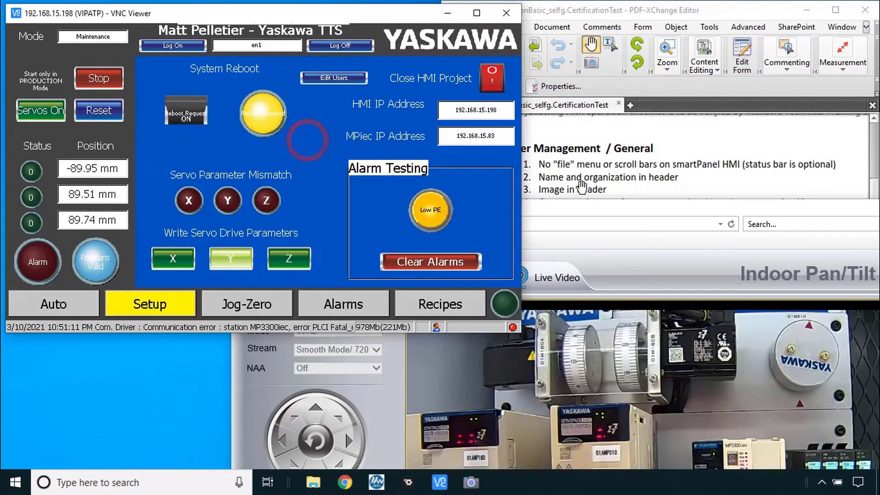
pyautogui.click(639, 183)
pyautogui.click(341, 135)
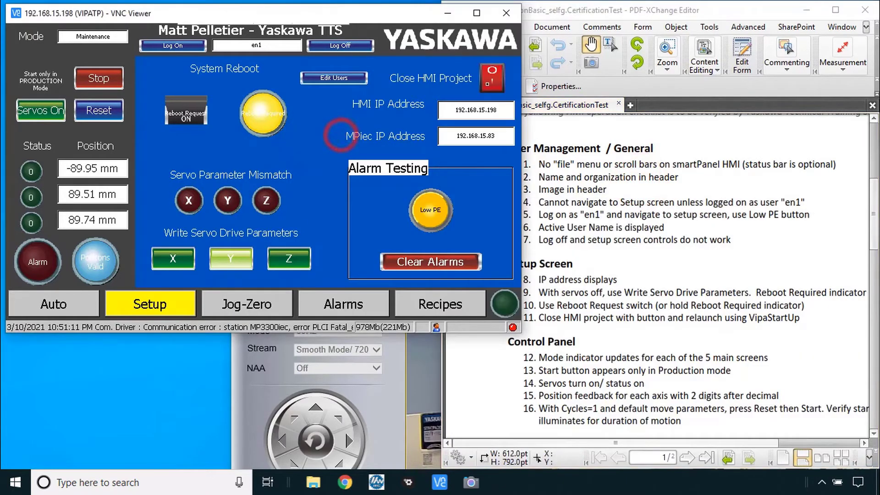
# - Close the HMI project, exit VipaStartUp to the desktop, and relaunch VipaStartUp
pyautogui.click(497, 82)
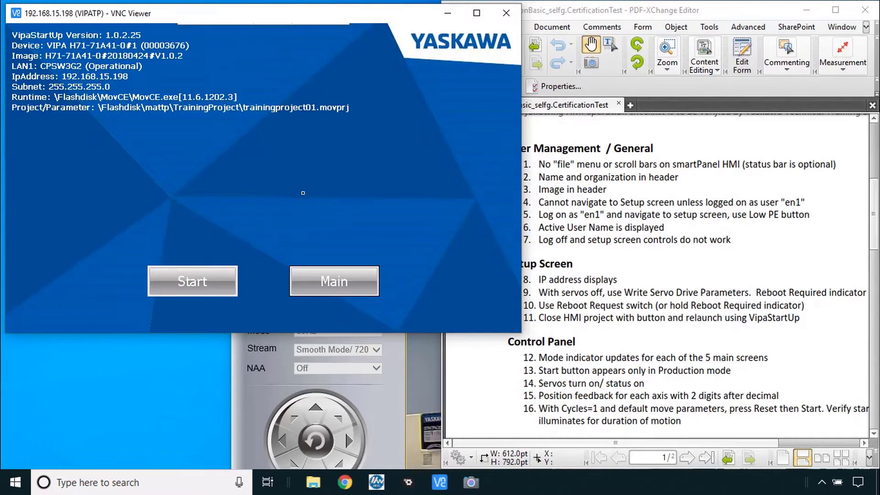
pyautogui.click(336, 280)
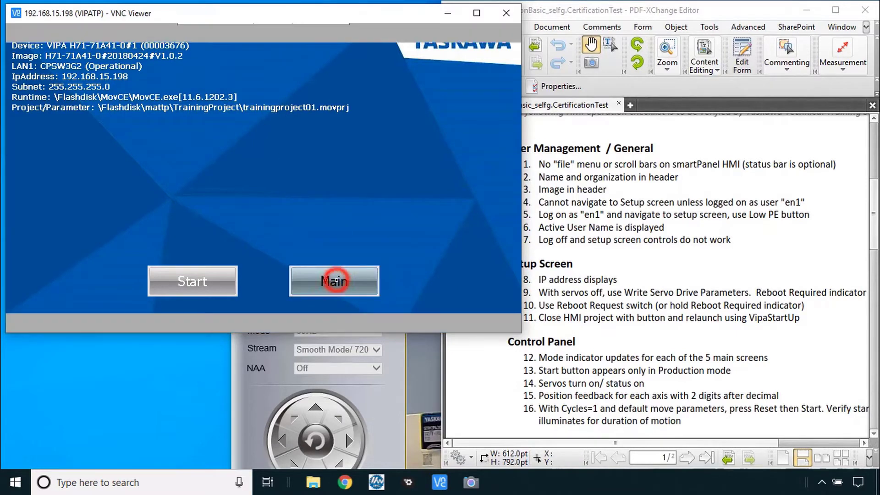
pyautogui.click(425, 136)
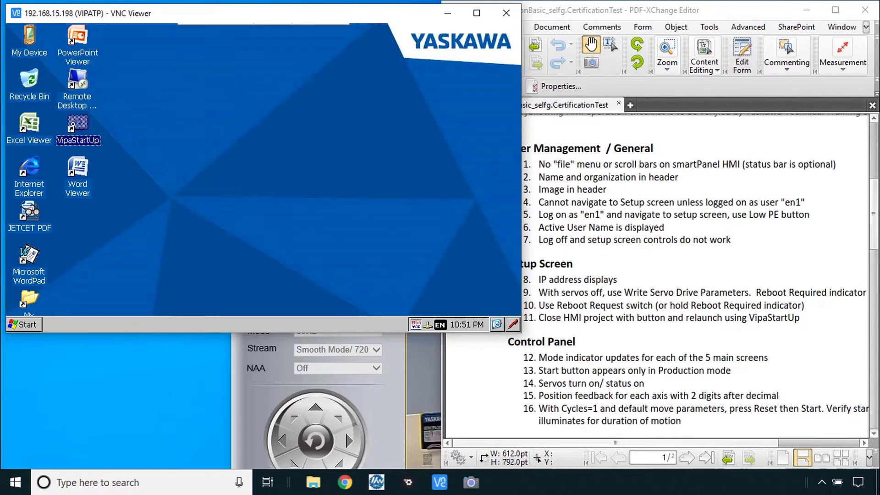
pyautogui.doubleClick(78, 122)
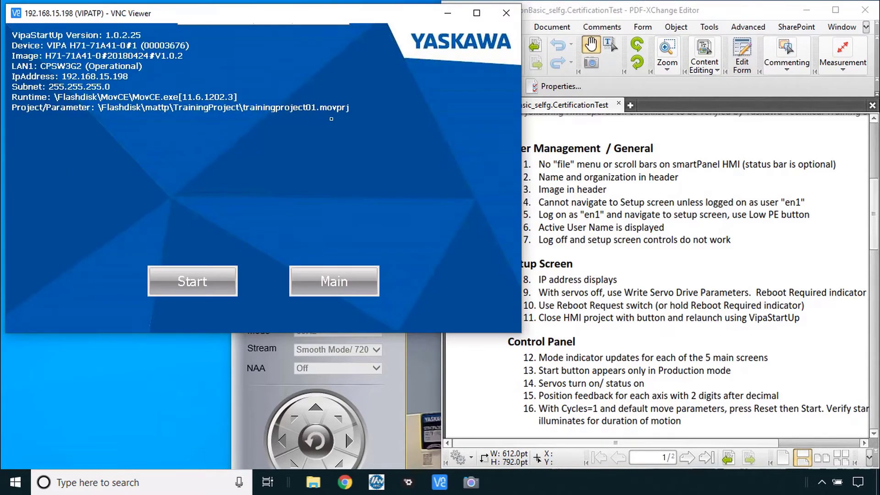
# - Start the HMI project runtime and log on with the engineer credentials
pyautogui.click(208, 278)
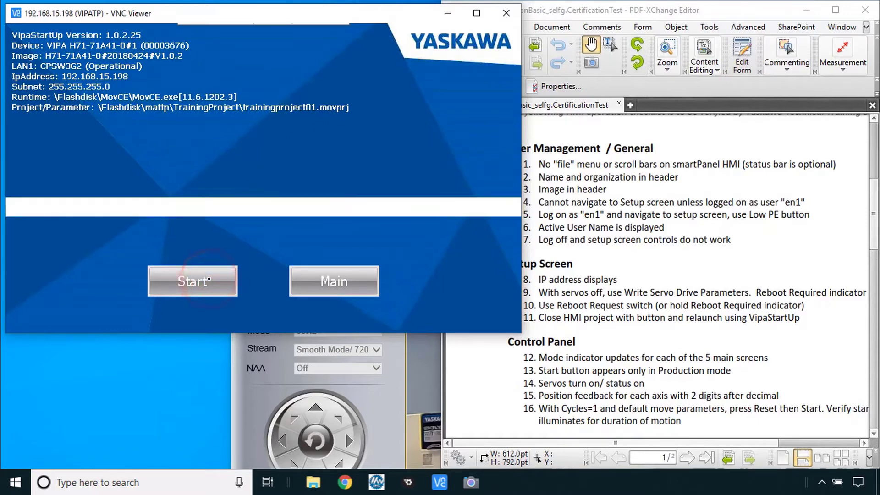
pyautogui.click(178, 47)
pyautogui.write('en1')
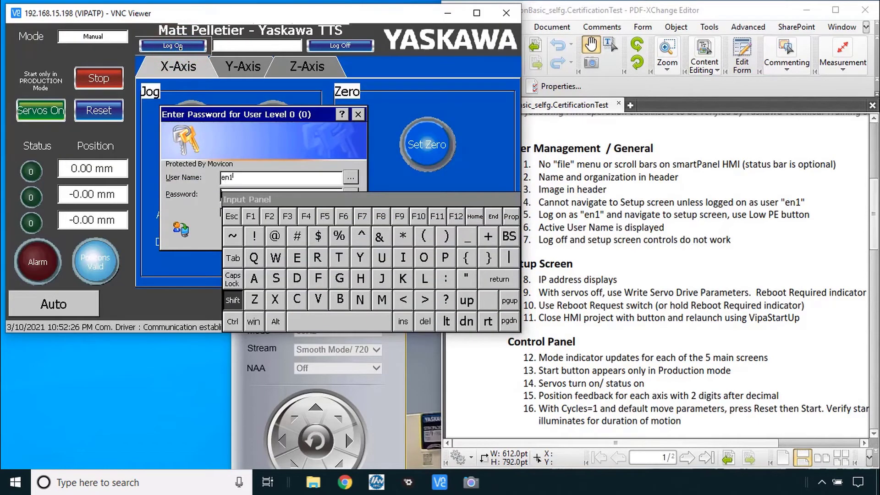
pyautogui.press('Return')
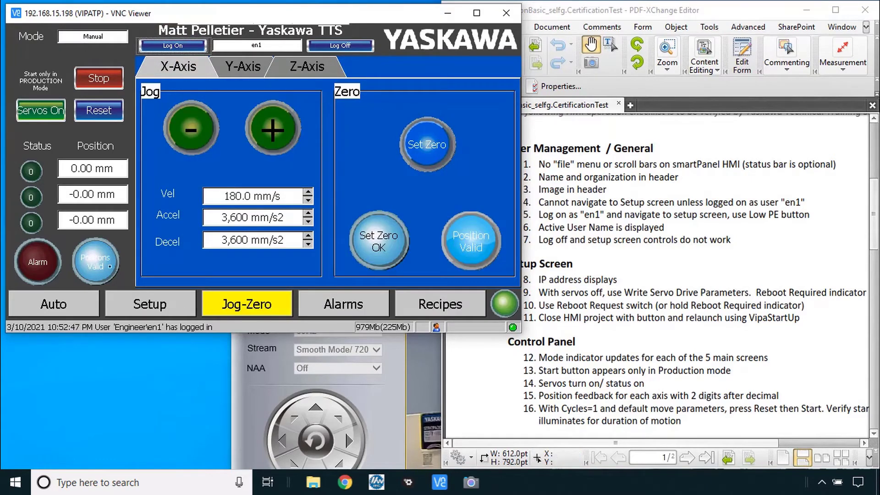
# - Visit the Auto, Setup, Jog-Zero, Alarms and Recipes screens in turn
pyautogui.click(74, 306)
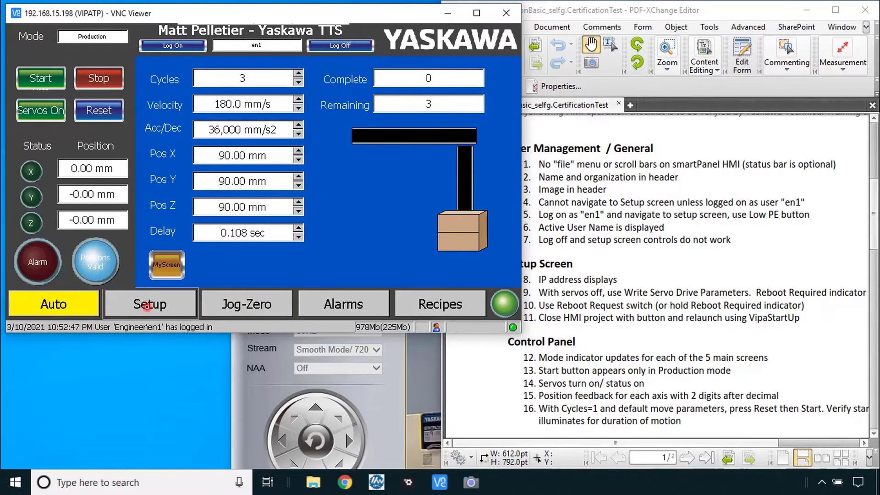
pyautogui.click(147, 306)
pyautogui.click(253, 310)
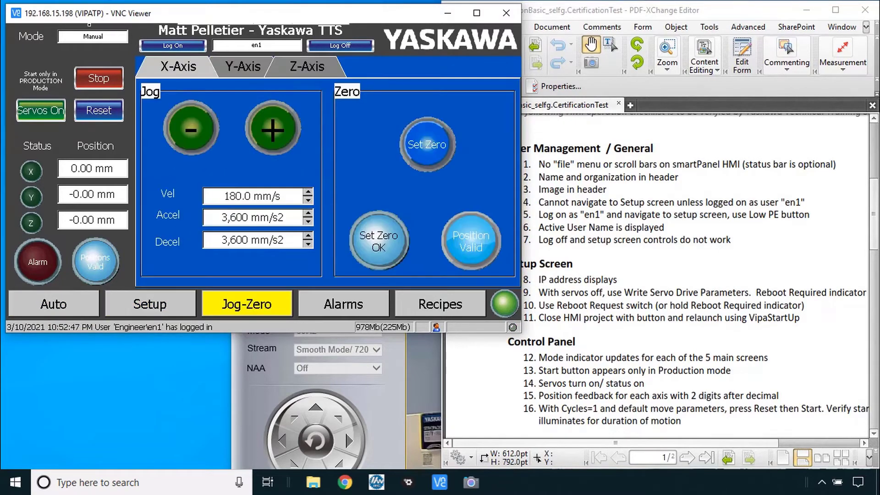
pyautogui.click(333, 310)
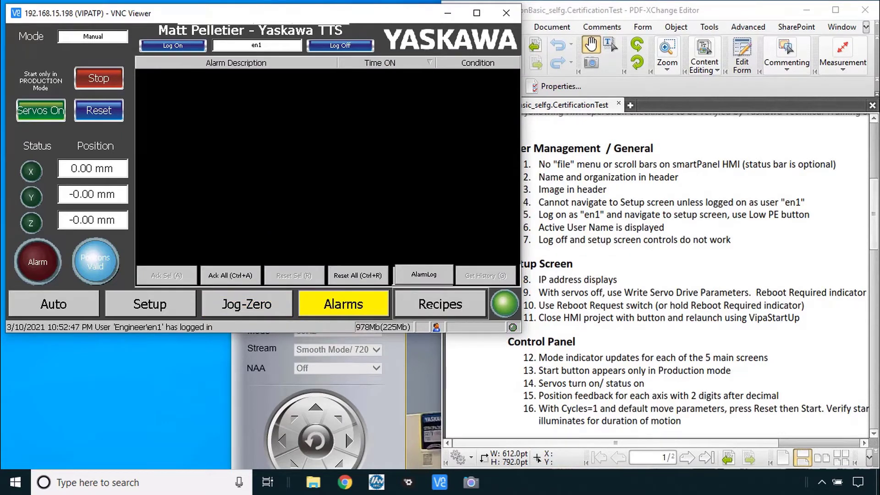
pyautogui.click(429, 304)
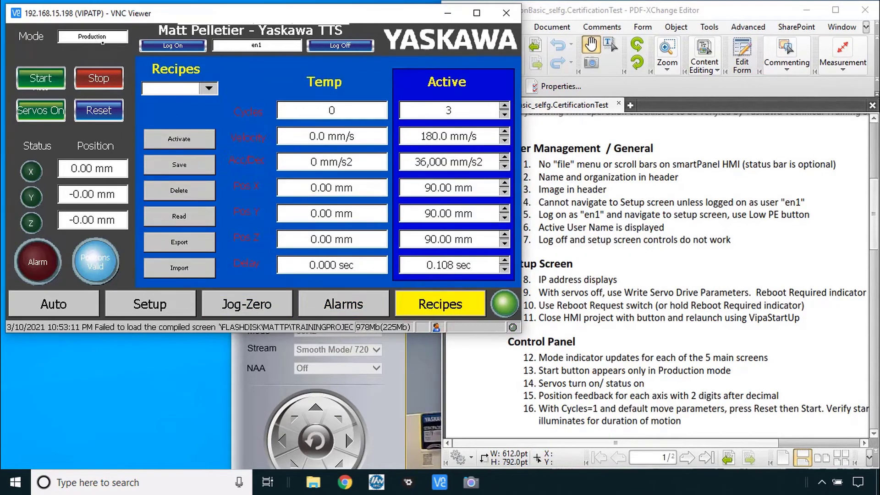
# - Try Start, check the alarm list, turn the servos on, and return to Auto
pyautogui.click(55, 77)
pyautogui.click(336, 309)
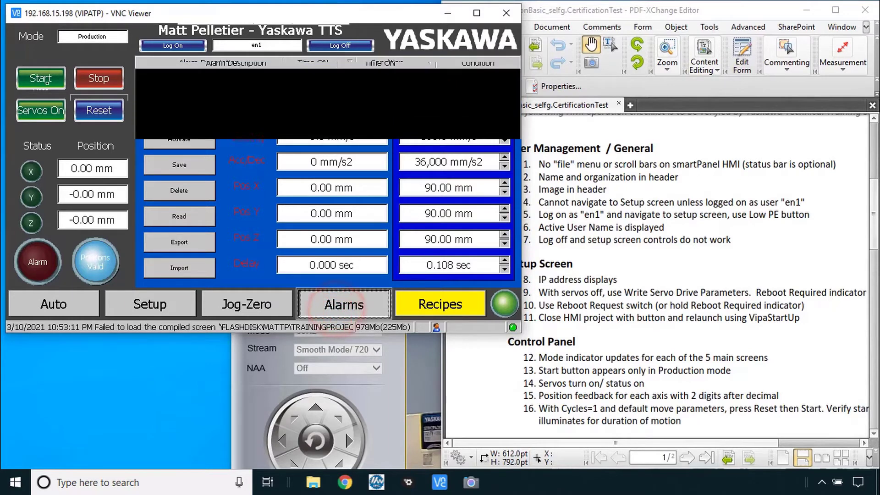
pyautogui.click(39, 114)
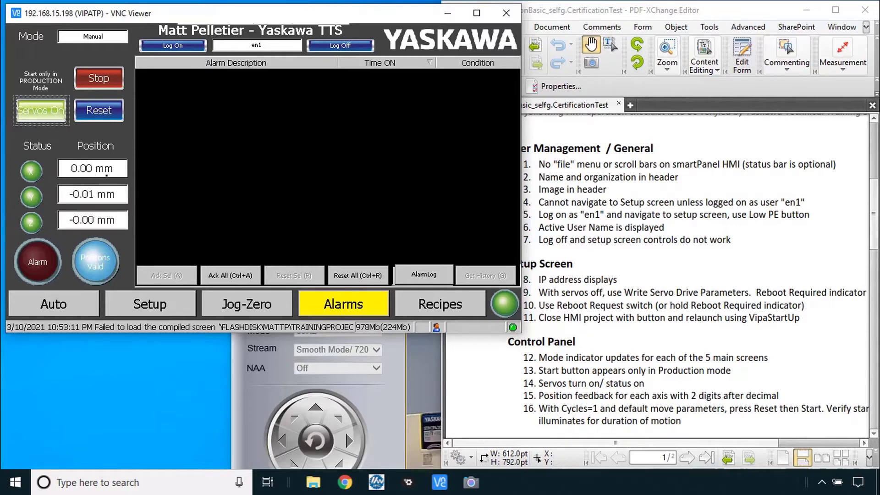
pyautogui.click(43, 304)
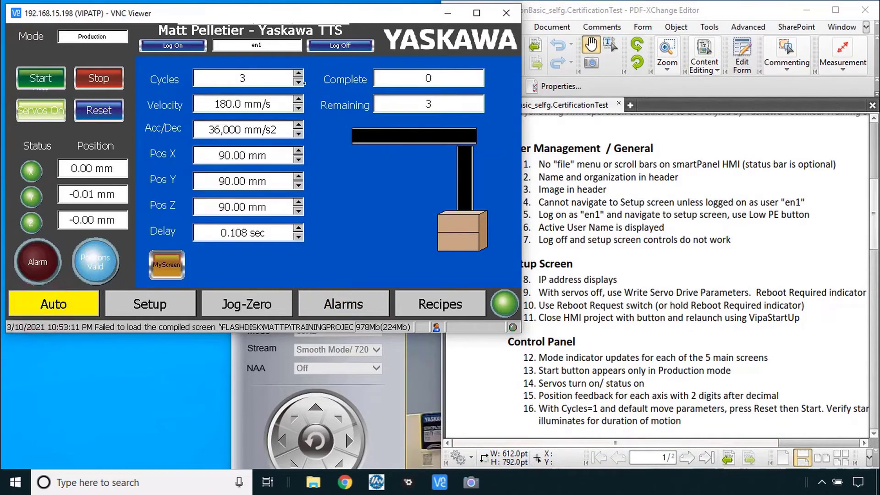
# - Lower Cycles to 1 and Delay to 0.100 sec
pyautogui.click(298, 82)
pyautogui.click(298, 83)
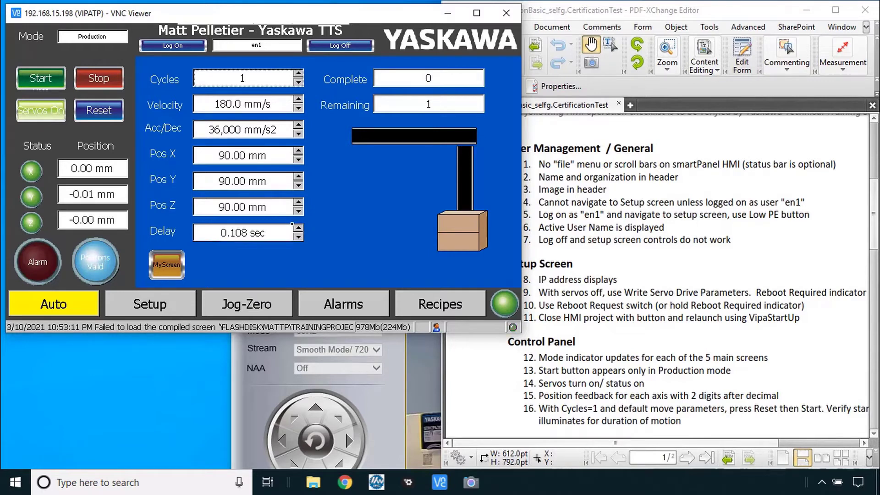
pyautogui.click(298, 237)
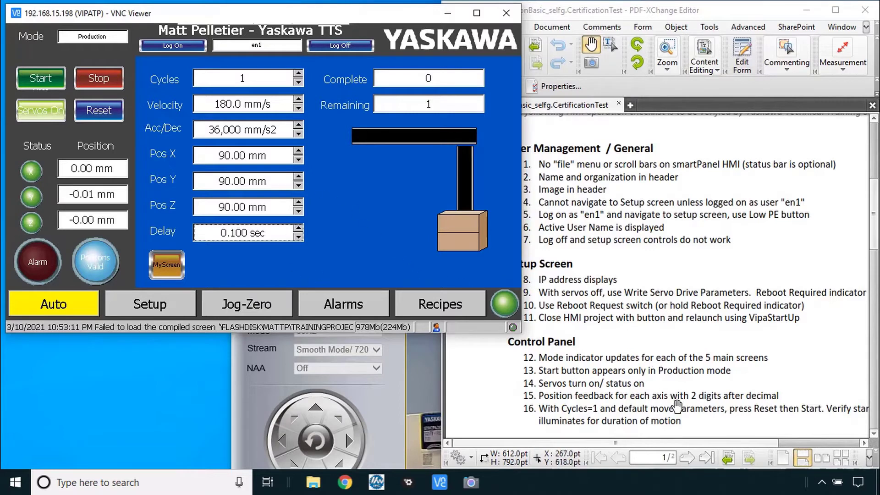
# - Reset the counters and run a single cycle to Complete 1, Remaining 0
pyautogui.click(99, 111)
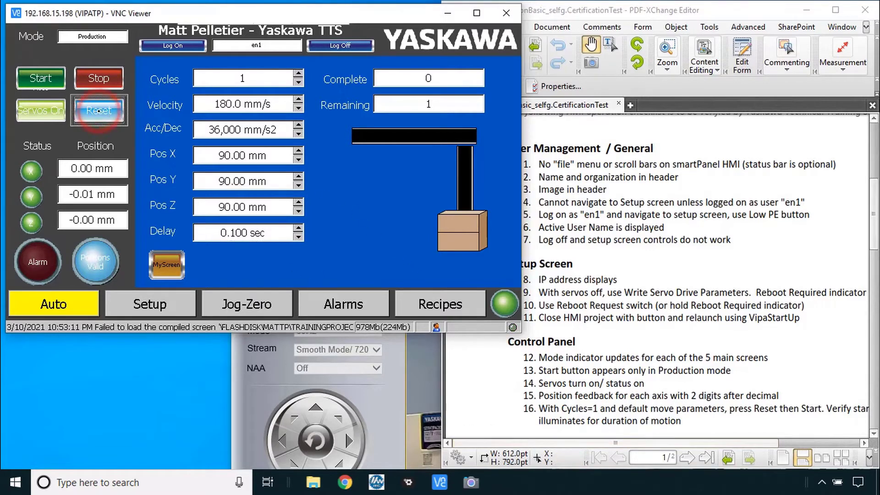
pyautogui.click(41, 78)
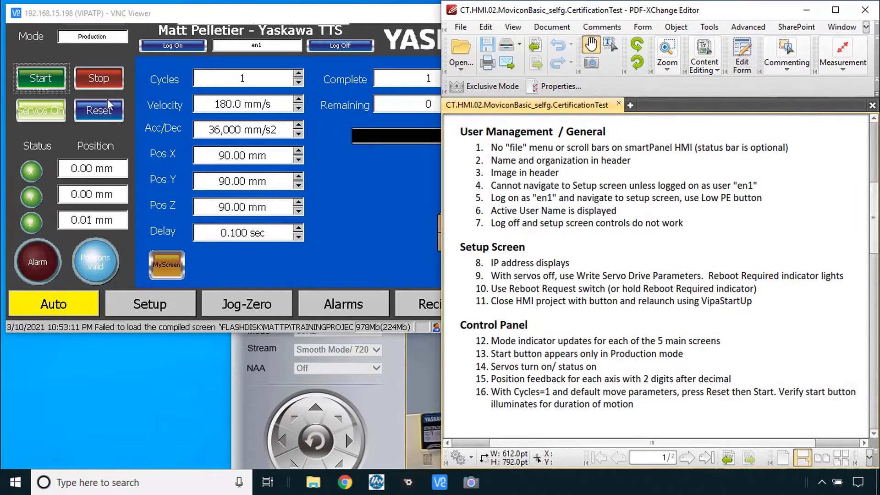
pyautogui.click(326, 193)
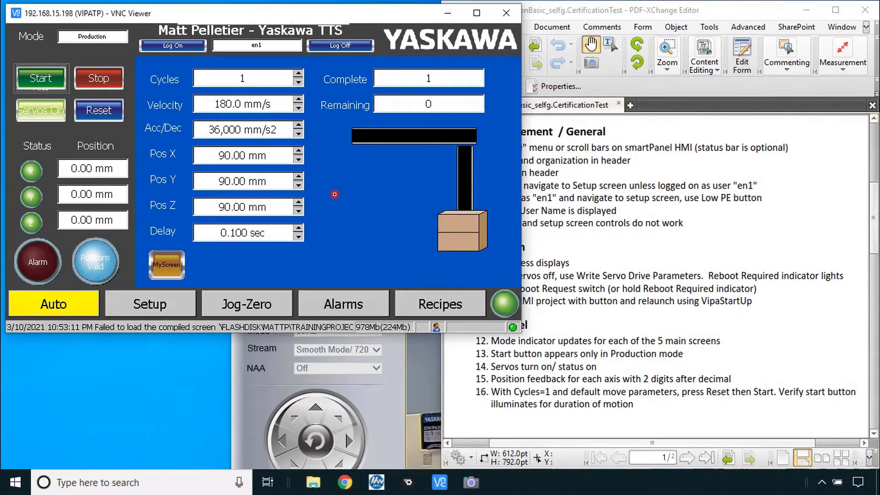
pyautogui.click(117, 109)
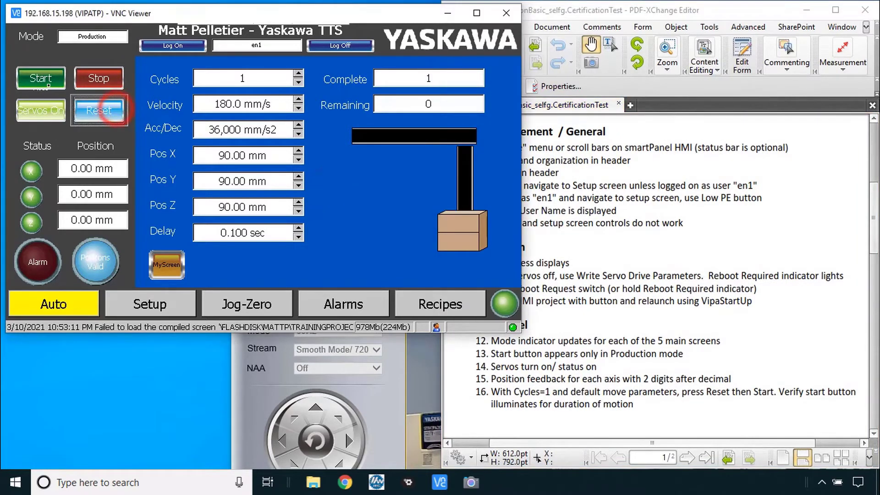
pyautogui.click(41, 79)
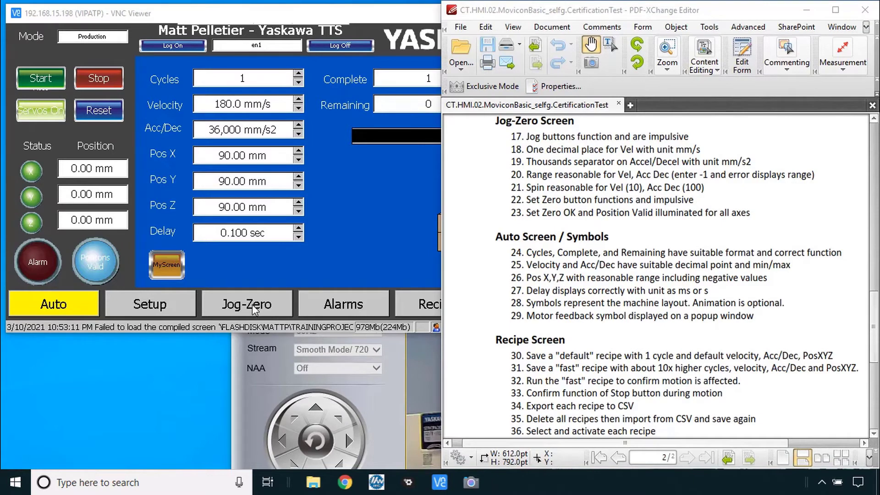
# - On the Jog-Zero screen, jog the X axis plus and minus while watching the camera
pyautogui.click(252, 304)
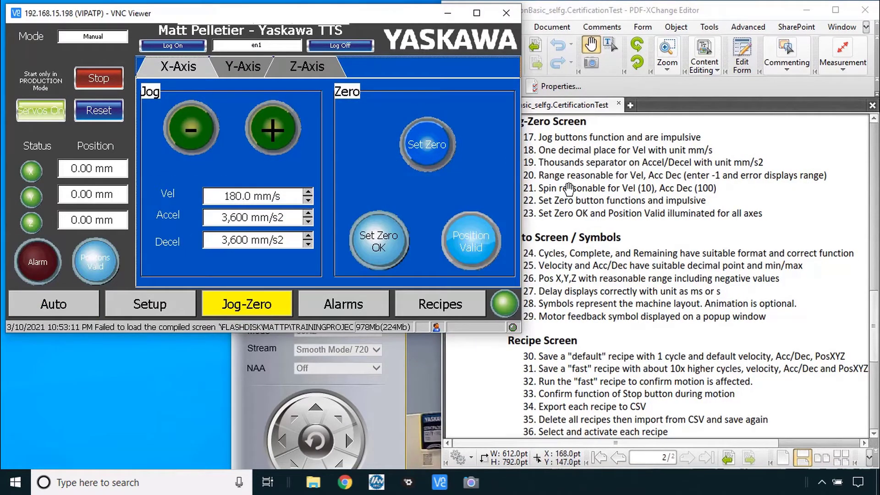
pyautogui.click(368, 399)
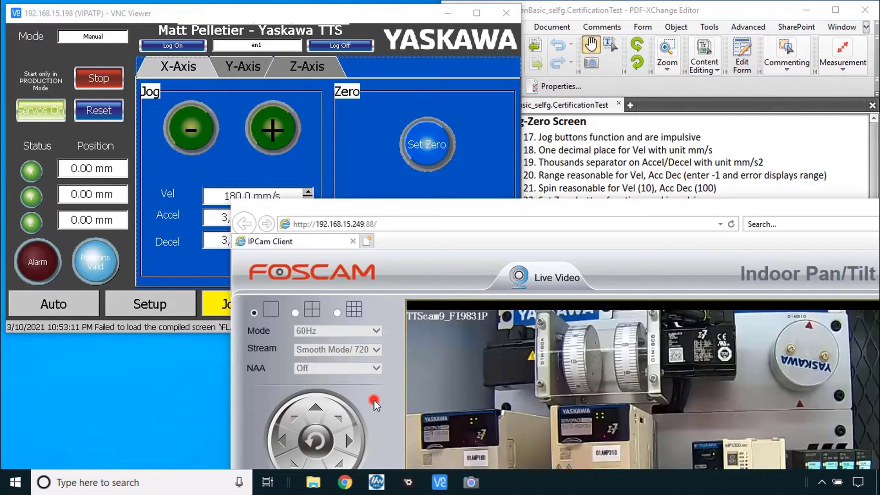
pyautogui.click(394, 15)
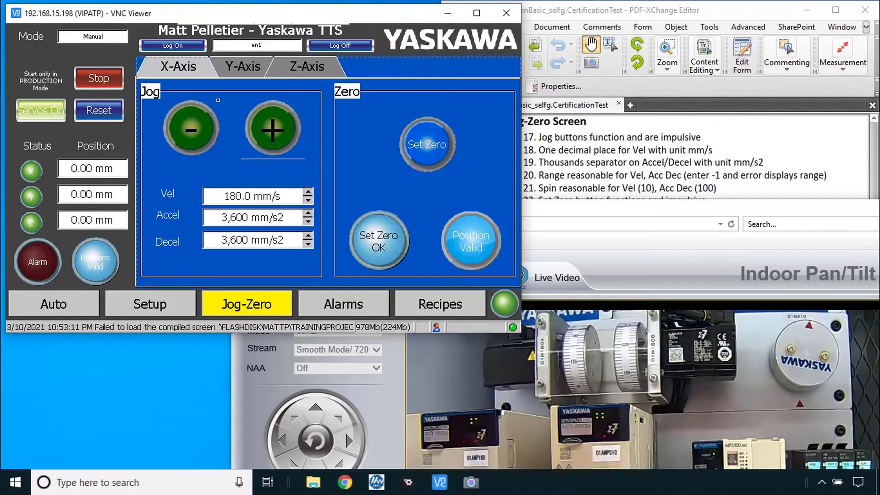
pyautogui.click(271, 130)
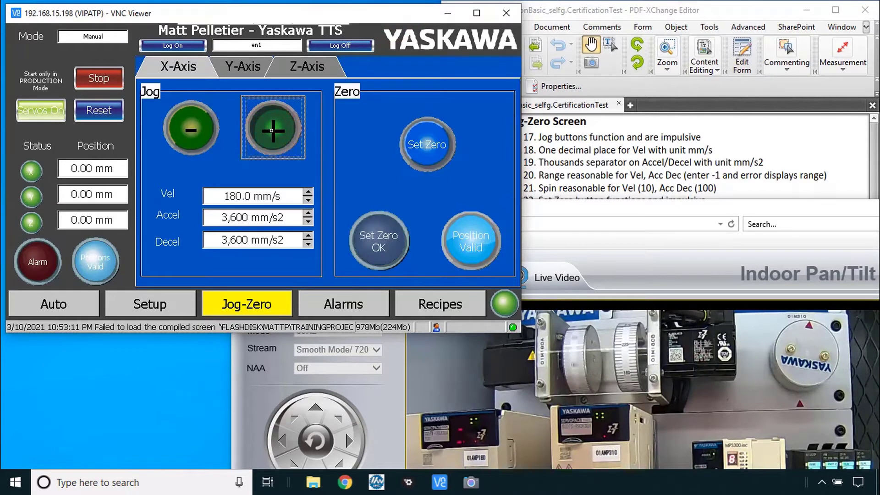
pyautogui.click(199, 136)
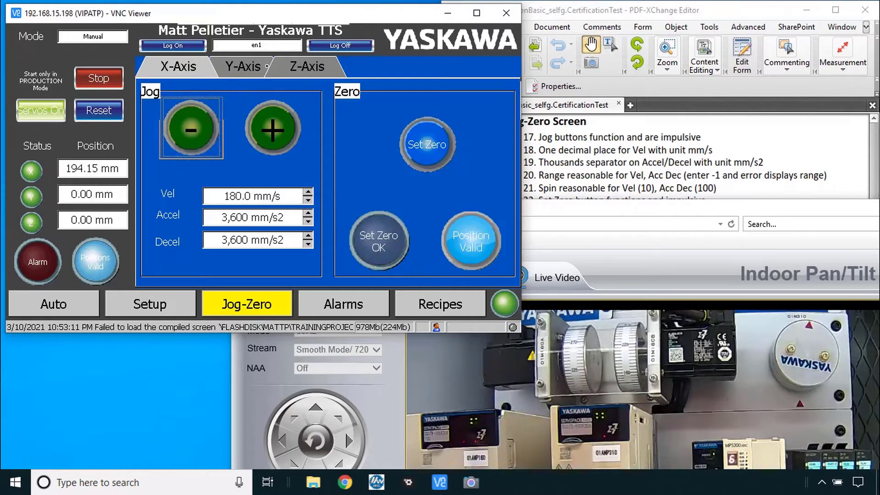
# - Jog the Y axis and then the Z axis in both directions
pyautogui.click(247, 67)
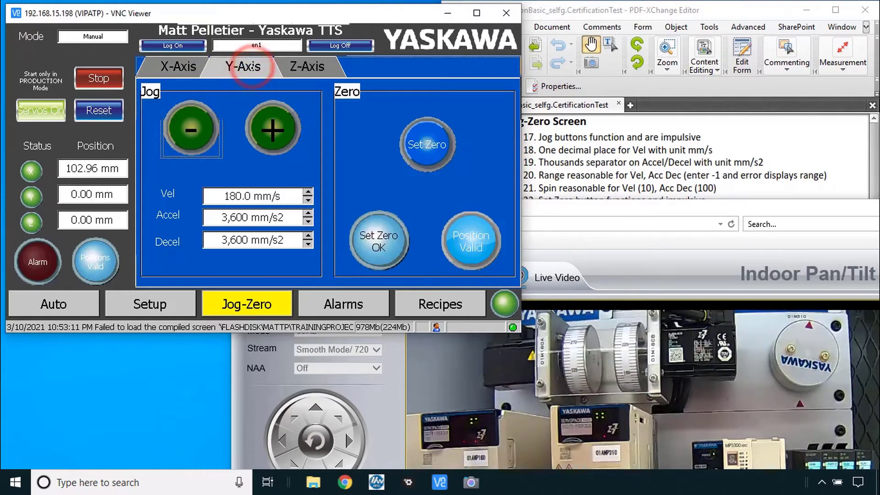
pyautogui.click(270, 129)
pyautogui.click(201, 131)
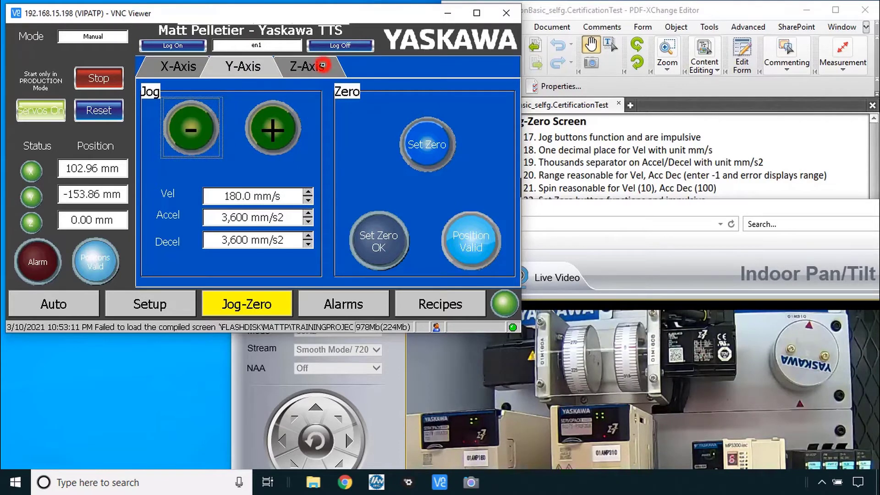
pyautogui.click(316, 67)
pyautogui.click(274, 130)
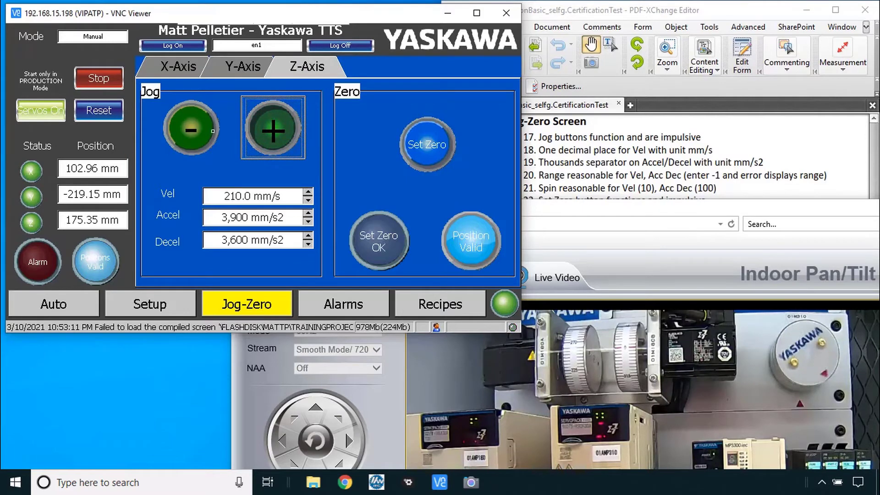
pyautogui.click(172, 139)
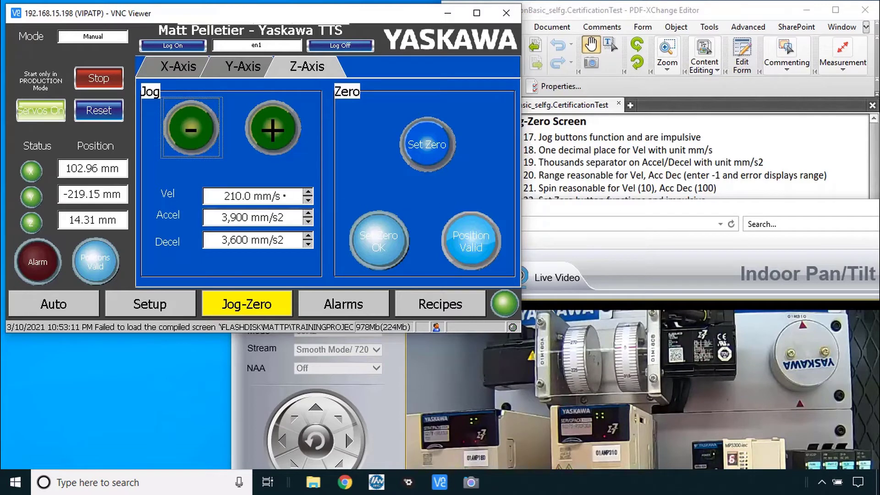
# - Enter -1 for Z jog Vel and dismiss the range error, keeping 210.0
pyautogui.click(250, 196)
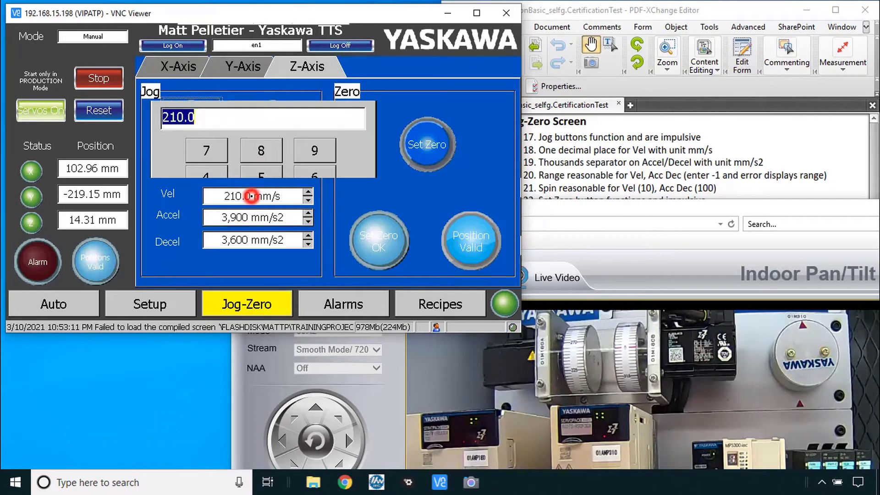
pyautogui.press('BackSpace')
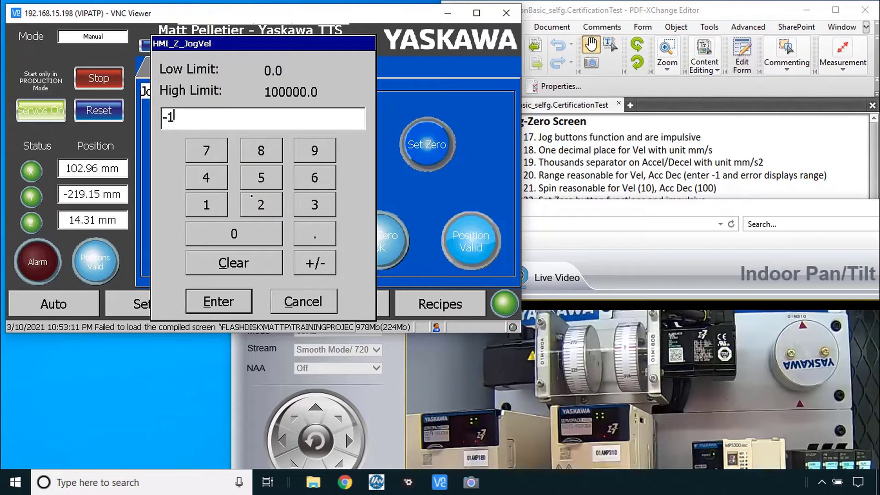
pyautogui.write('-1')
pyautogui.press('Return')
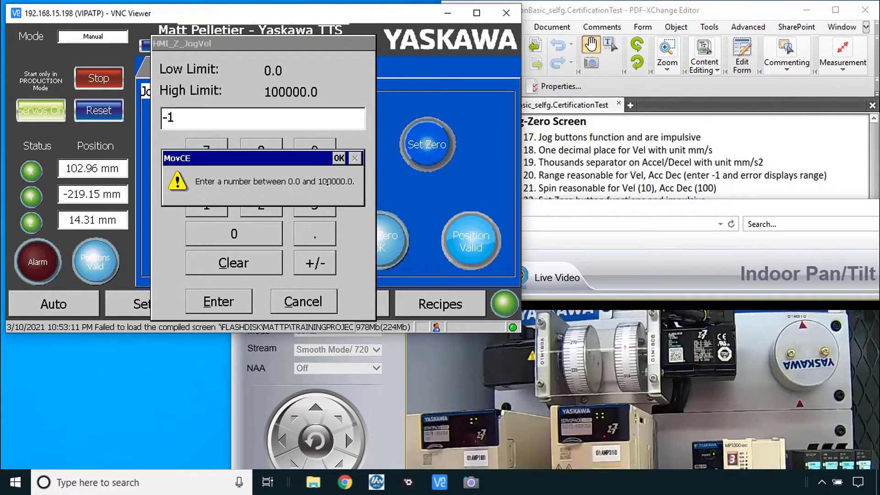
pyautogui.click(339, 158)
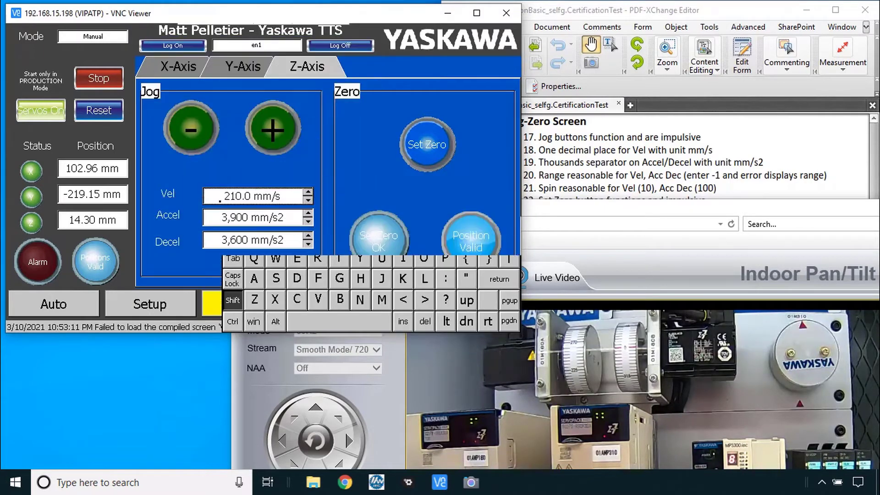
# - Enter -1 for Z jog Accel and Decel, dismissing each range error
pyautogui.click(233, 222)
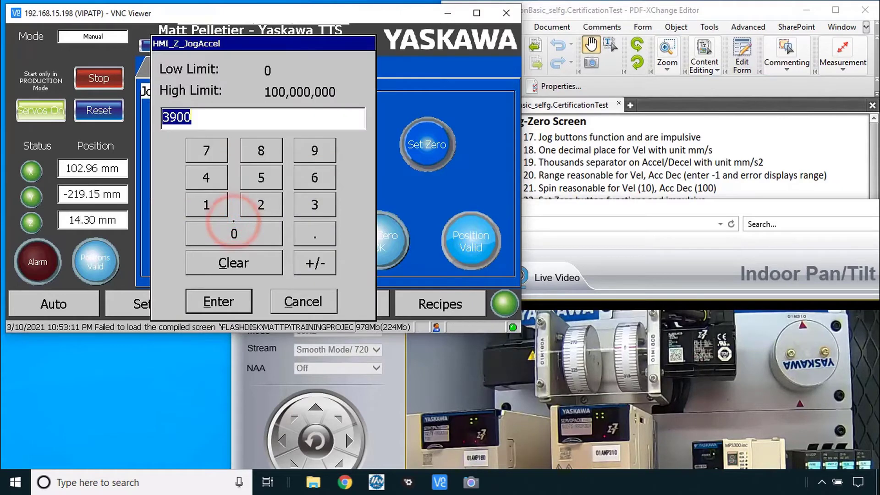
pyautogui.write('-1')
pyautogui.press('Return')
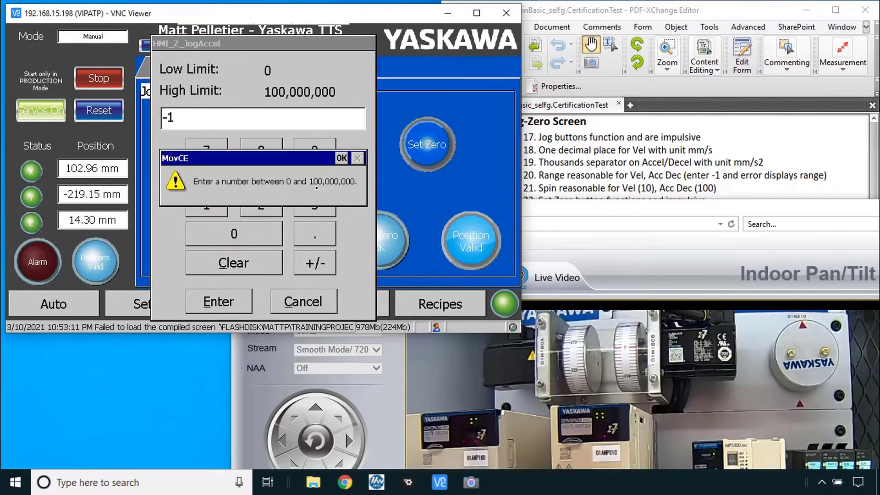
pyautogui.click(342, 158)
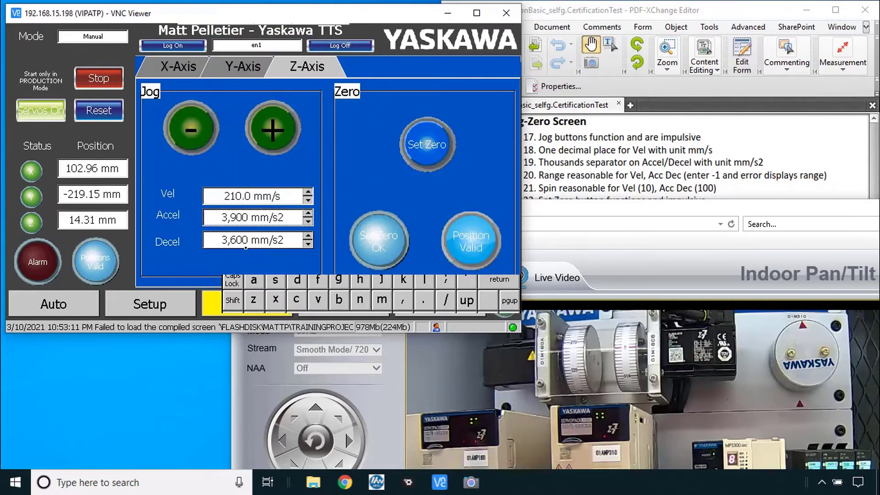
pyautogui.click(263, 240)
pyautogui.click(261, 235)
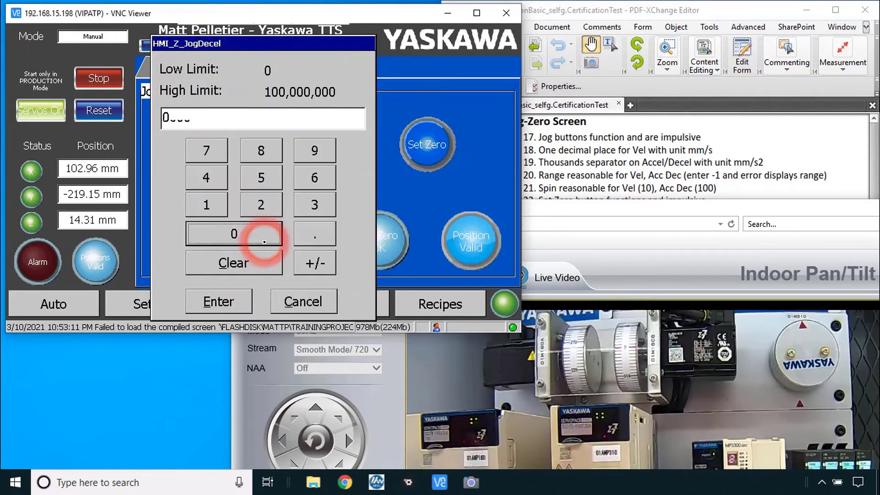
pyautogui.press('Return')
pyautogui.click(342, 159)
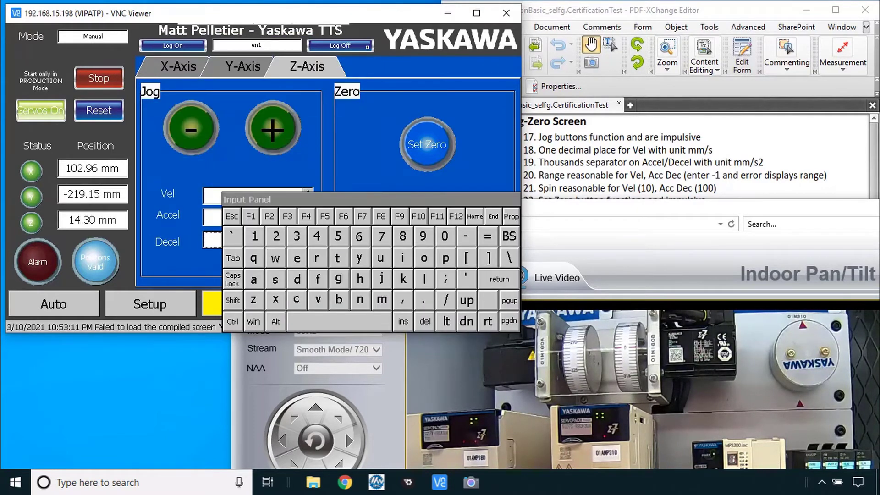
pyautogui.click(559, 167)
pyautogui.scroll(-1, 559, 167)
# - Keep Vel at 210.0, raise Accel to 4,200 mm/s2, zero Z, then show the Y-axis tab
pyautogui.scroll(-1, 559, 167)
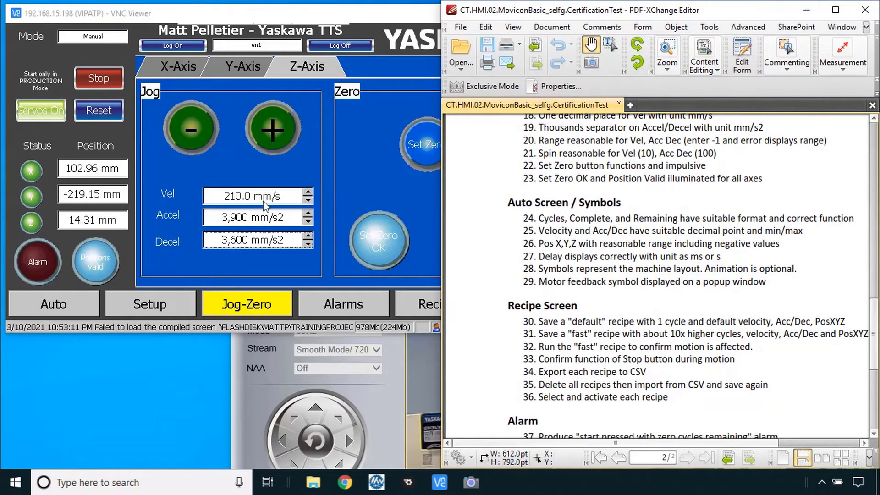
pyautogui.click(309, 193)
pyautogui.click(309, 192)
pyautogui.click(309, 192)
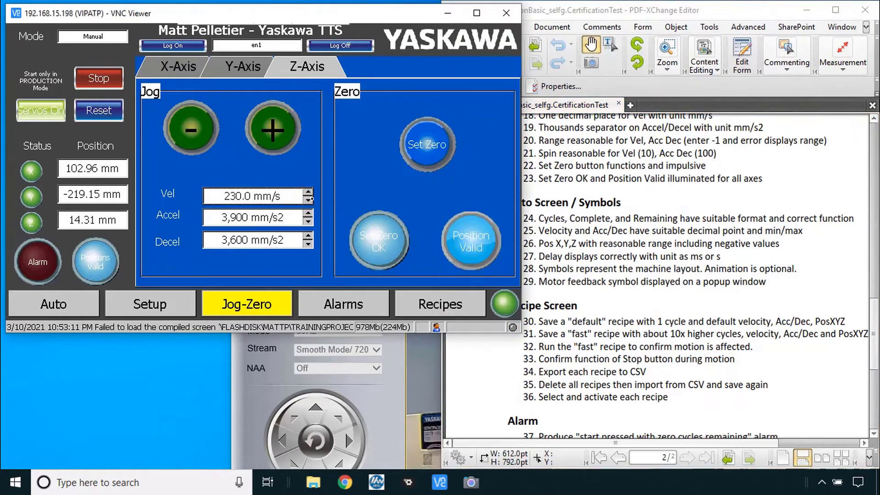
pyautogui.click(308, 201)
pyautogui.click(309, 201)
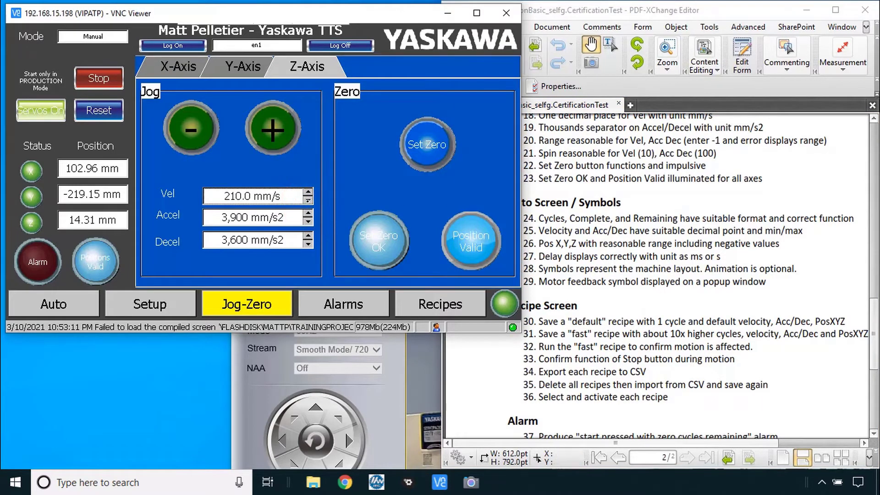
pyautogui.click(307, 214)
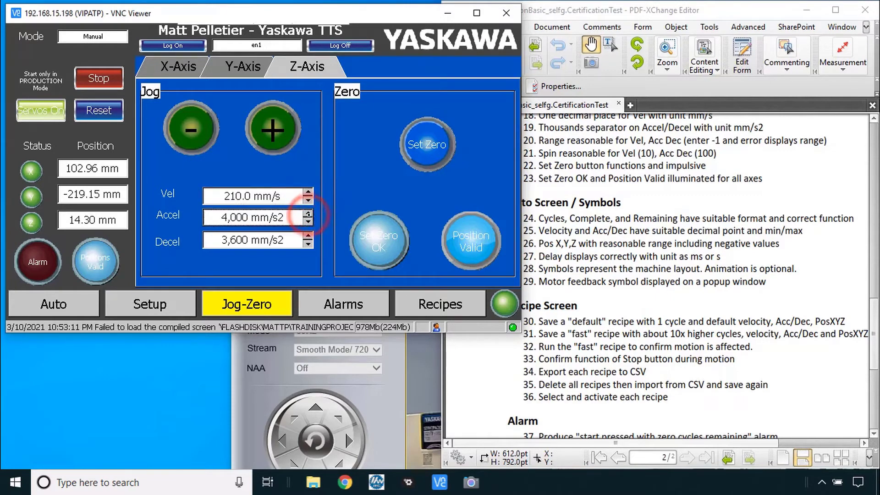
pyautogui.click(308, 214)
pyautogui.click(308, 213)
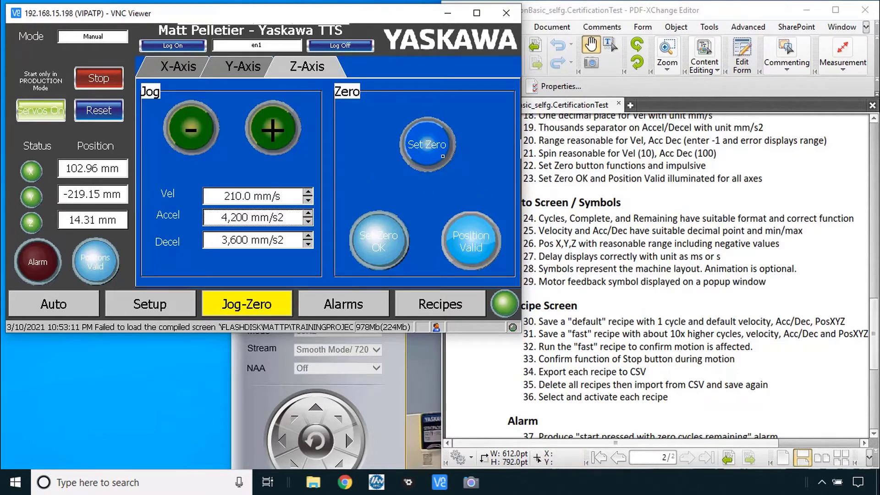
pyautogui.click(426, 145)
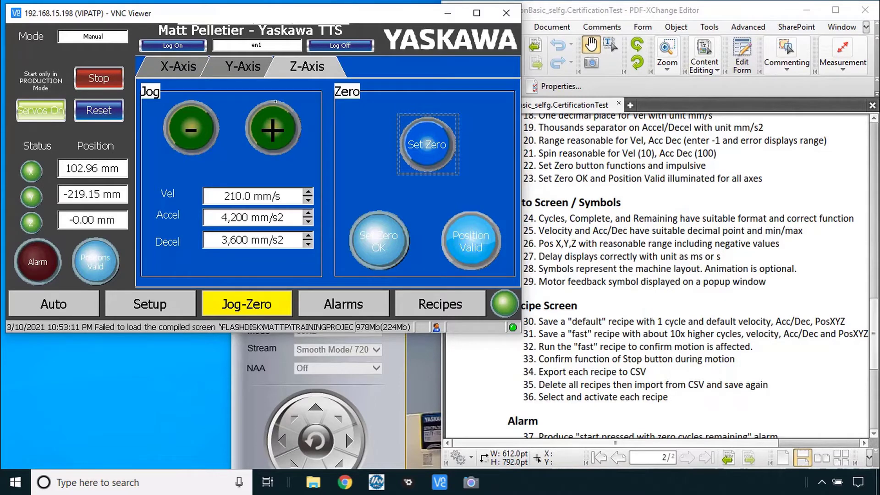
pyautogui.click(246, 72)
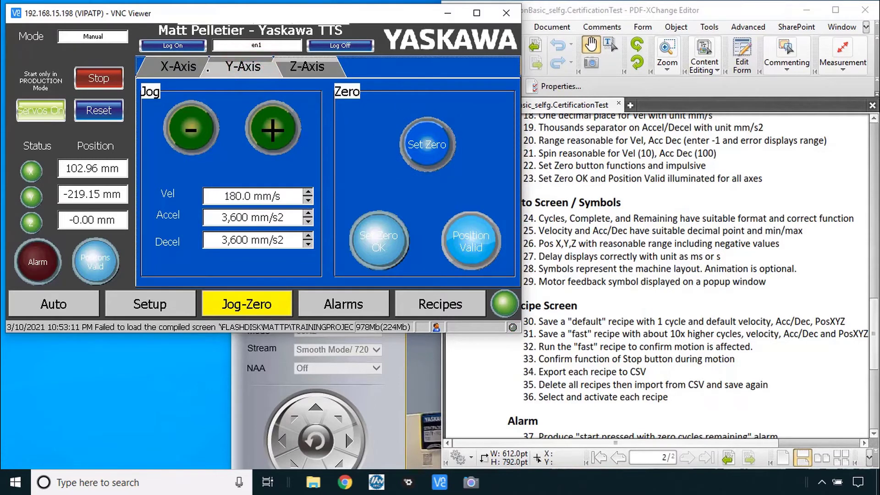
# - Go from the X-axis jog tab to Auto and step Cycles up to 3
pyautogui.click(201, 68)
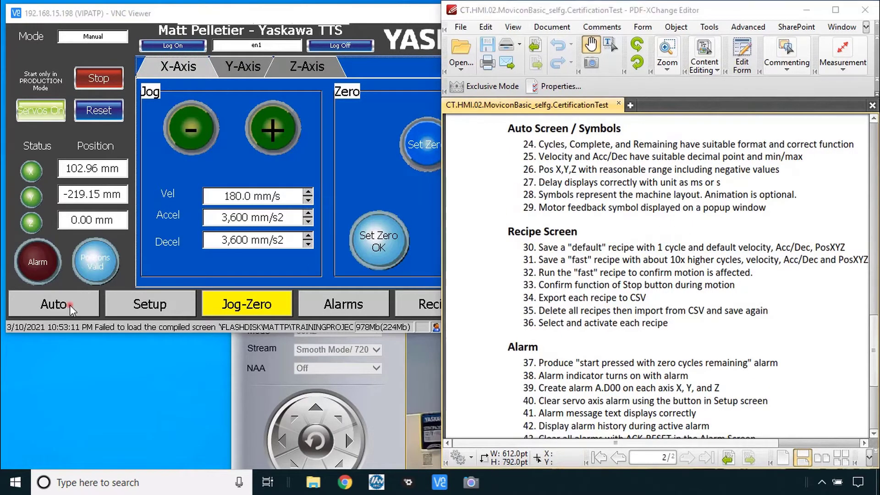
pyautogui.click(67, 304)
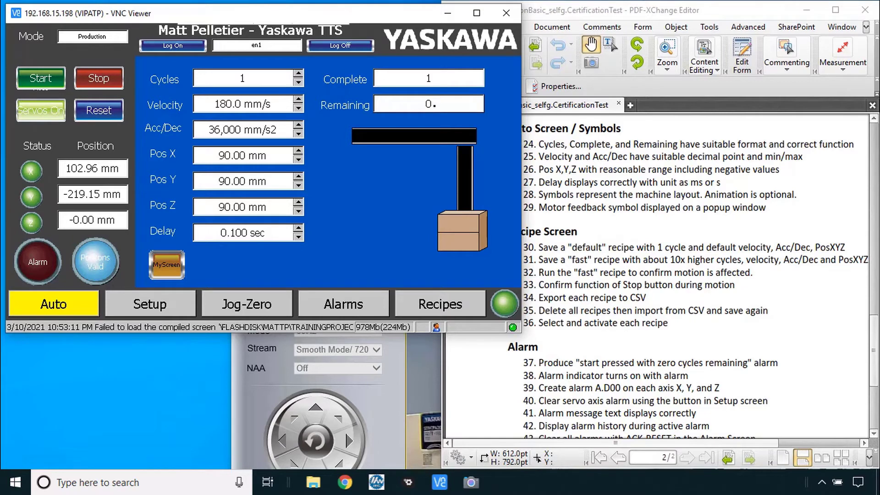
pyautogui.click(298, 73)
pyautogui.click(297, 73)
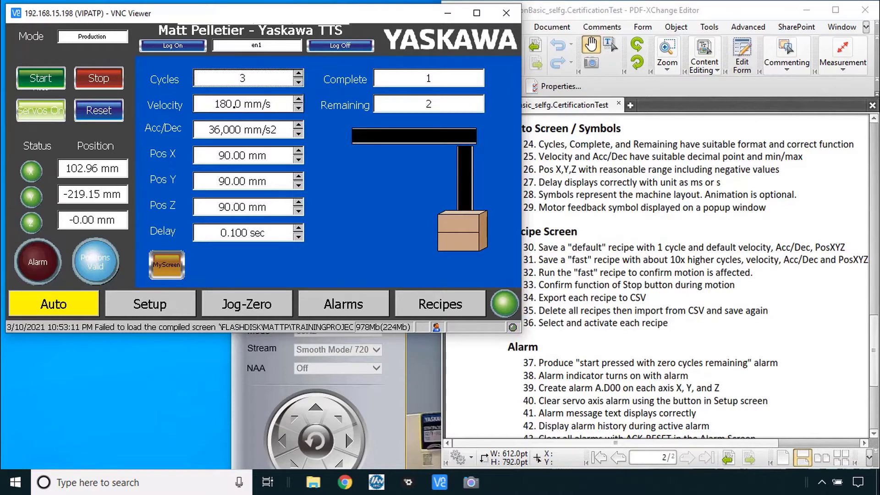
# - Test -1 for move velocity and Acc/Dec, dismissing each range warning and leaving both unchanged
pyautogui.click(235, 106)
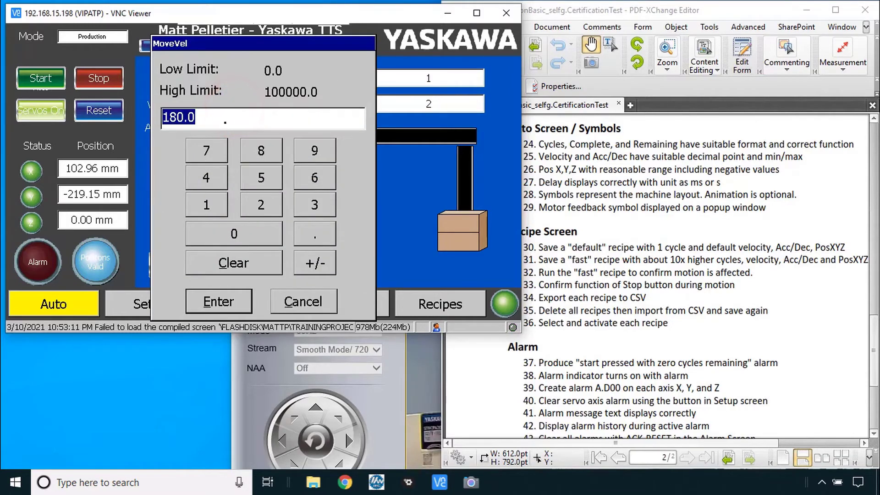
pyautogui.write('-1')
pyautogui.press('Return')
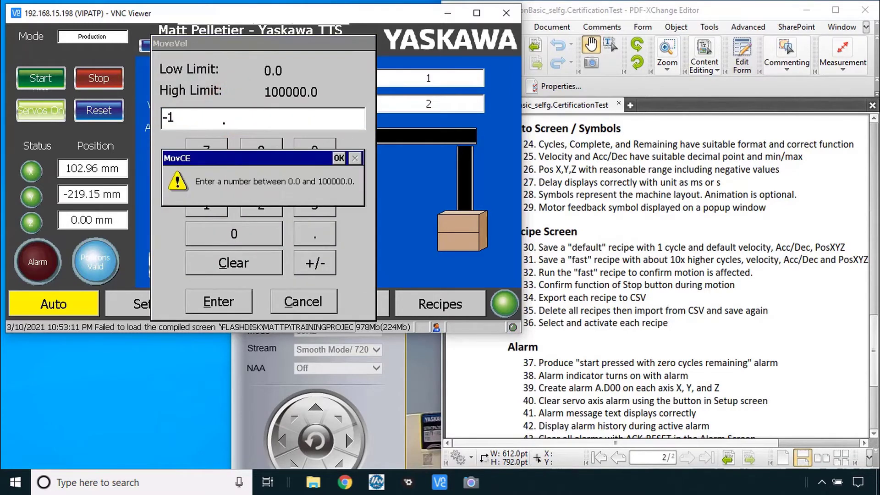
pyautogui.click(339, 159)
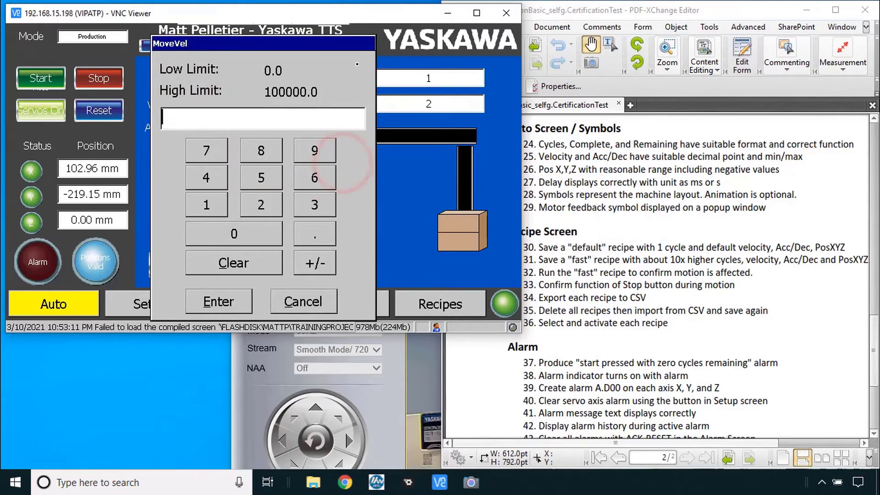
pyautogui.press('Escape')
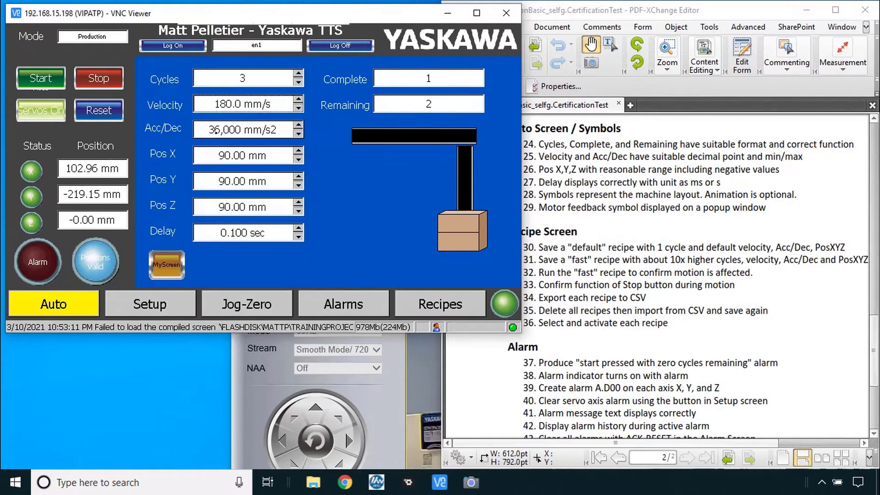
pyautogui.click(215, 129)
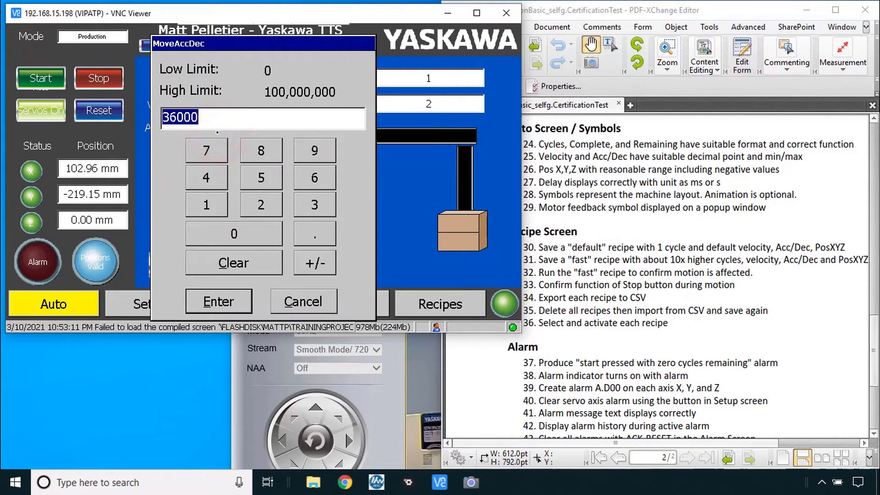
pyautogui.write('-1')
pyautogui.press('Return')
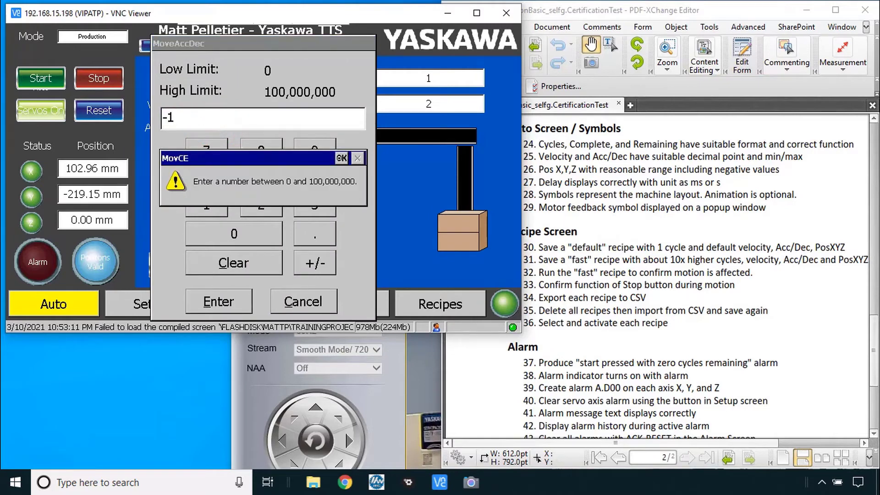
pyautogui.click(339, 159)
pyautogui.press('Escape')
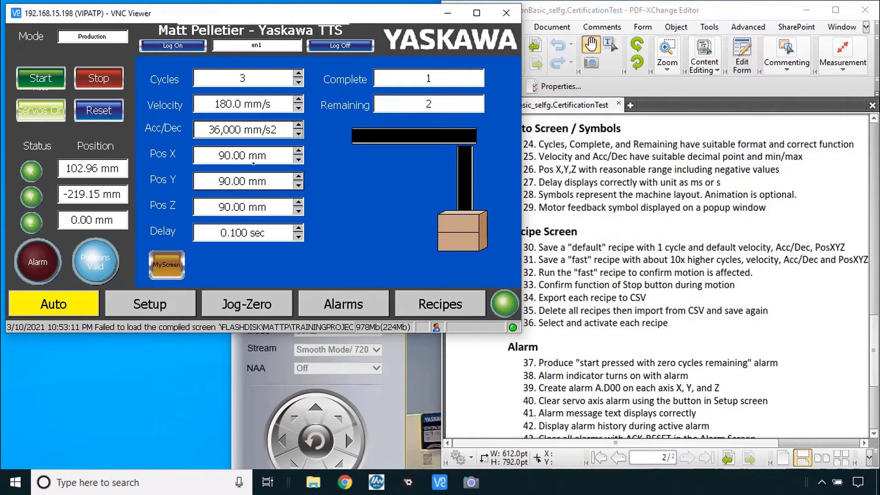
# - Set Pos X to -90 and leave the delay at 0.108 sec
pyautogui.click(221, 155)
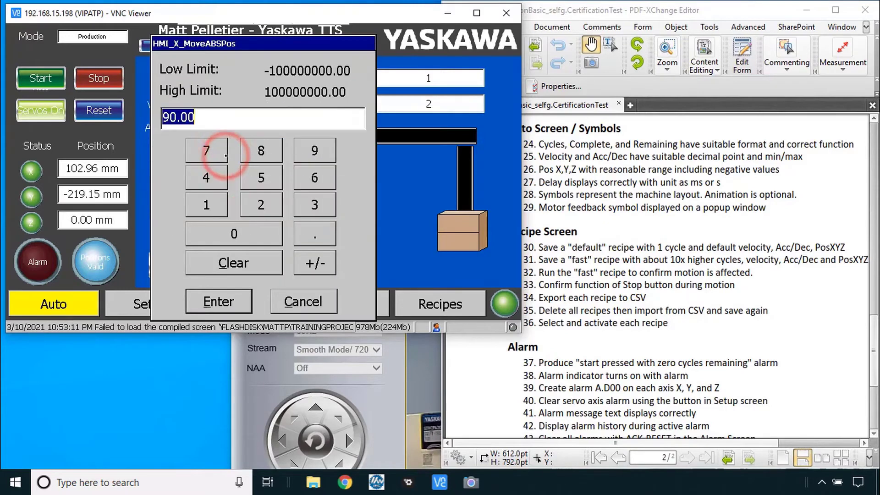
pyautogui.write('-90')
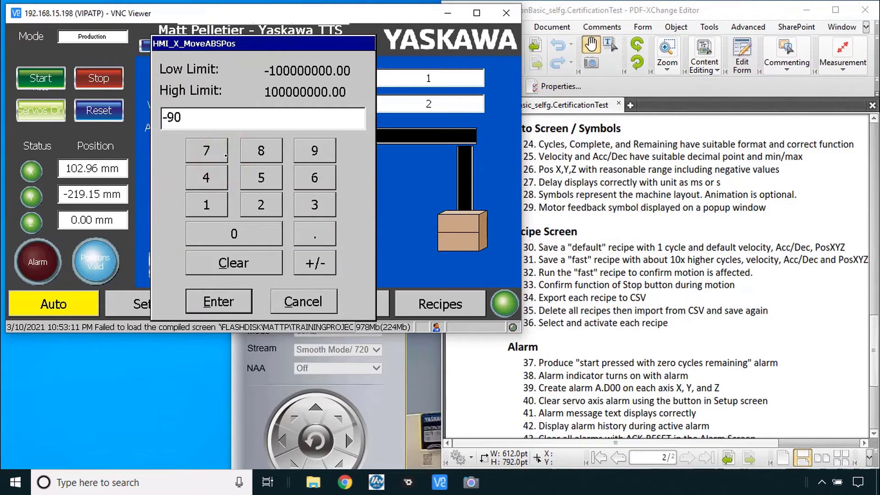
pyautogui.press('Return')
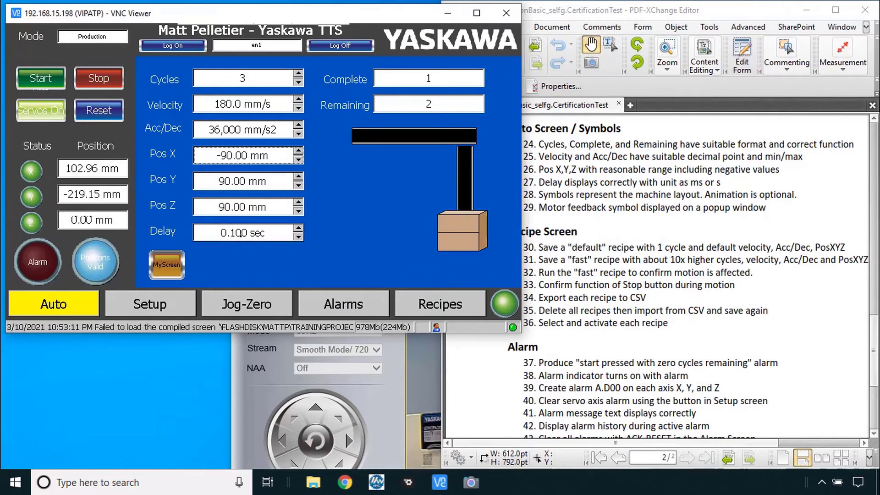
pyautogui.click(299, 229)
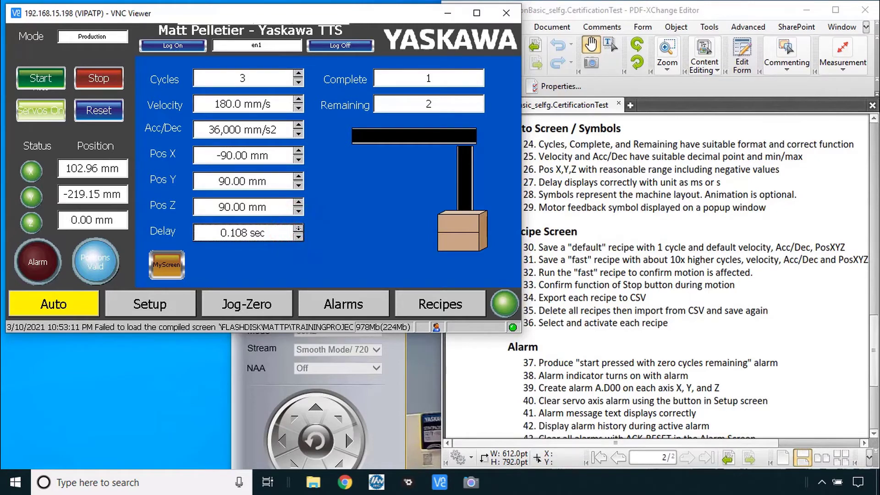
pyautogui.click(298, 229)
pyautogui.click(298, 238)
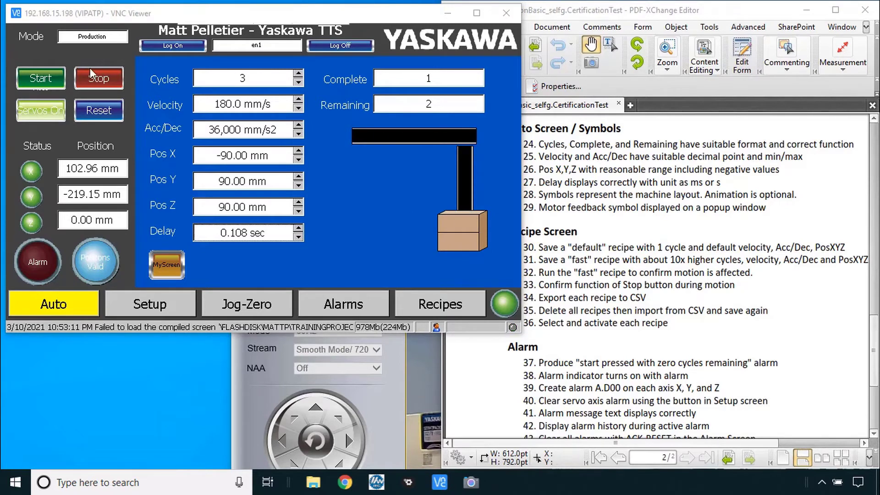
# - Run the remaining cycles, then check the Pos/Vel/Trq feedback popup and close it
pyautogui.click(48, 83)
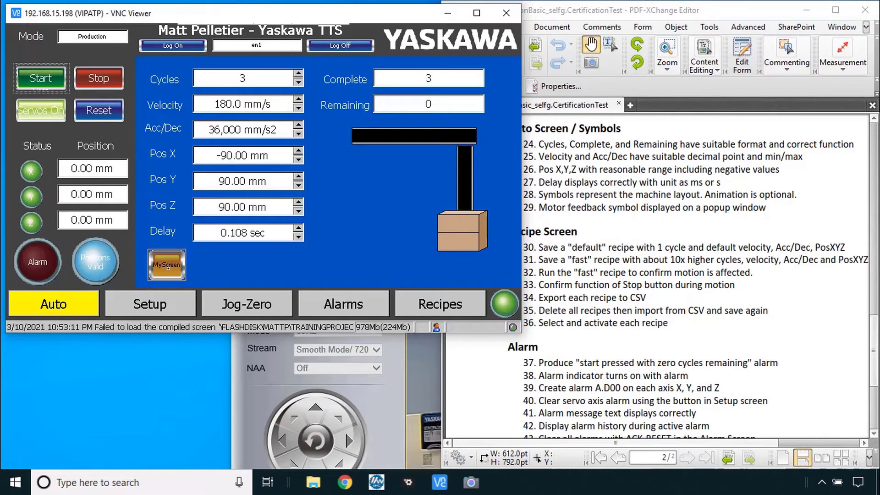
pyautogui.click(168, 268)
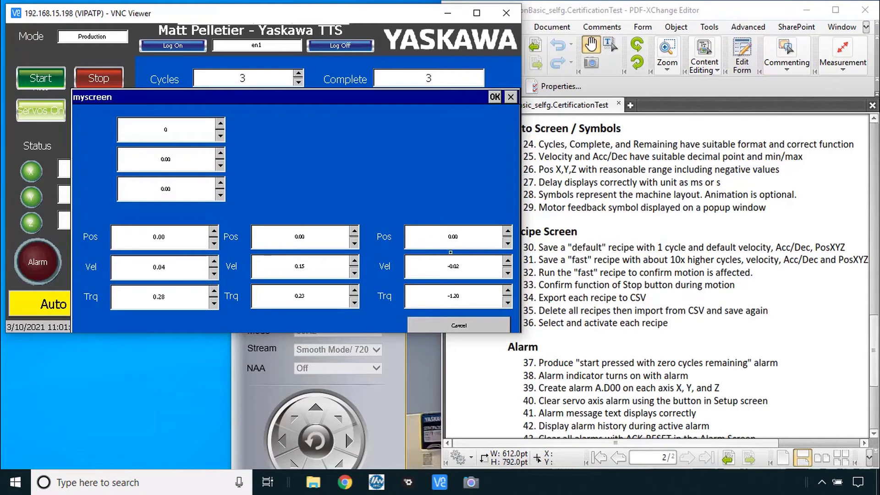
pyautogui.click(459, 325)
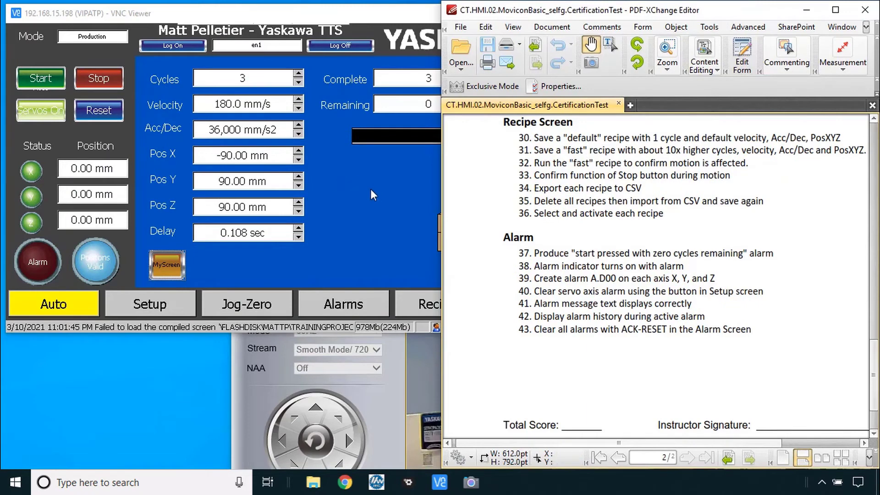
# - Open the Recipes screen, log off, and log back on as the operator user
pyautogui.click(418, 308)
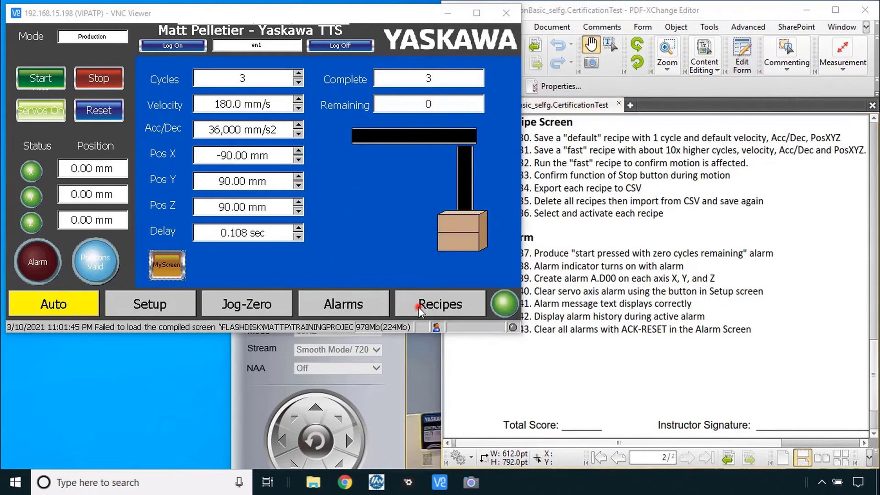
pyautogui.click(591, 172)
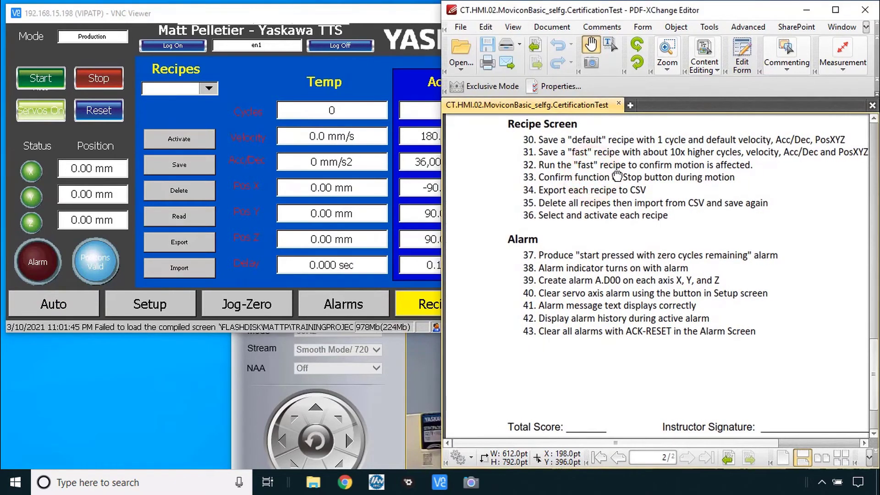
pyautogui.moveTo(601, 180); pyautogui.dragTo(600, 177)
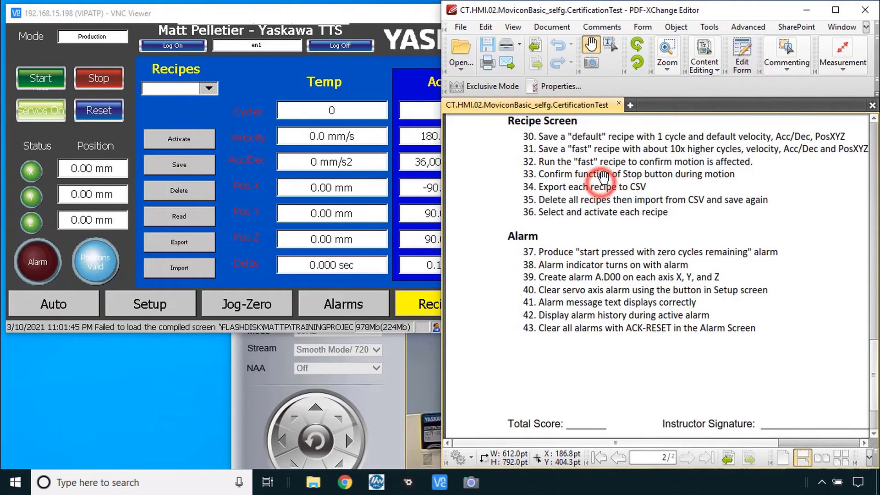
pyautogui.click(353, 84)
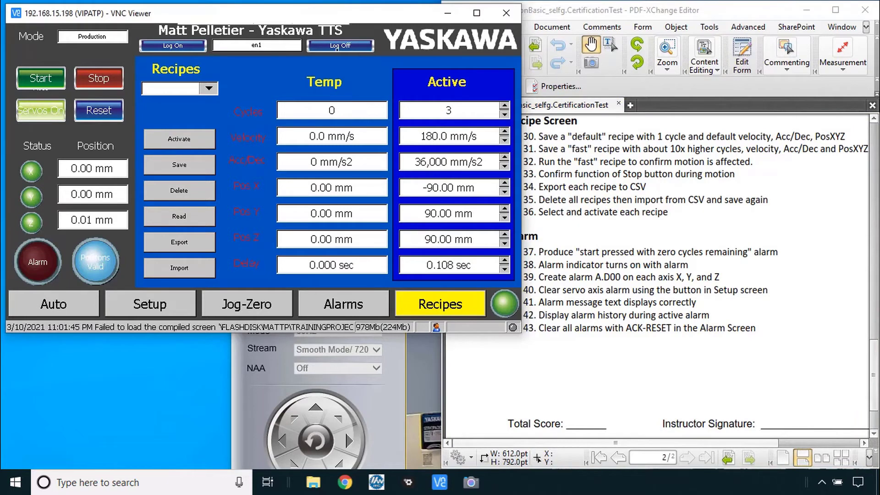
pyautogui.click(330, 46)
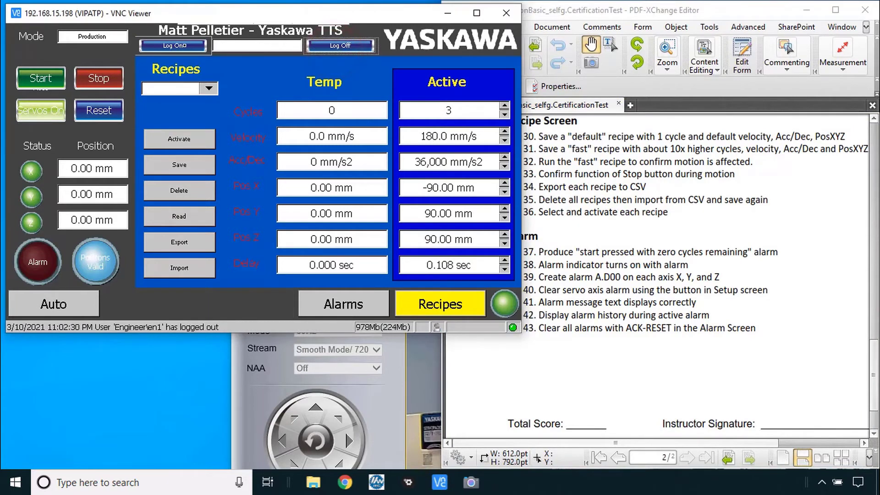
pyautogui.click(174, 45)
pyautogui.write('op1')
pyautogui.press('Return')
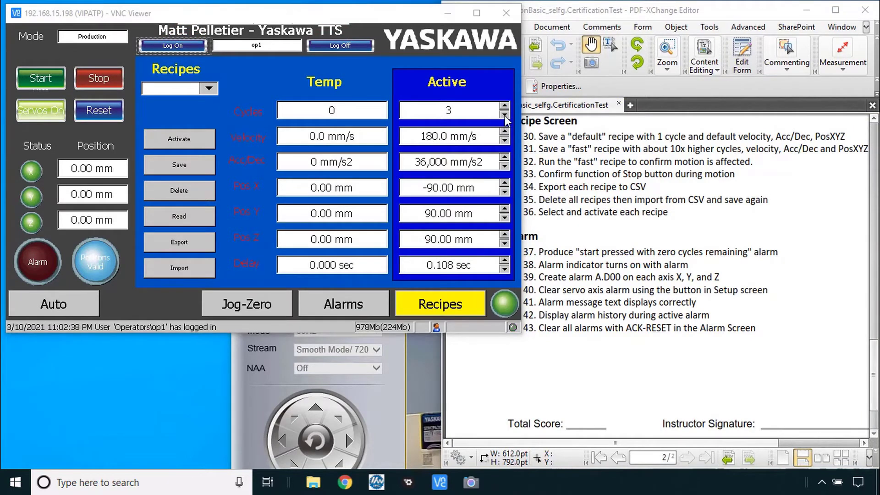
# - Set active cycles to 1 and re-enter Pos X as -90.00 mm
pyautogui.click(504, 115)
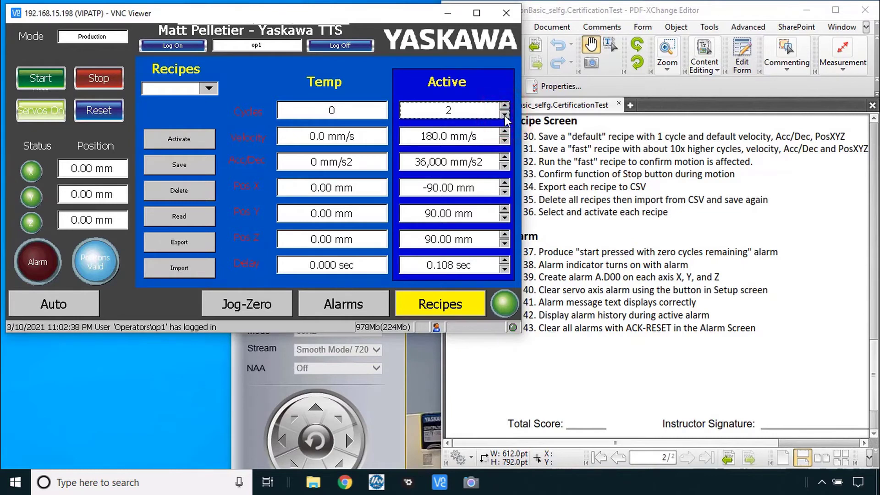
pyautogui.click(504, 115)
pyautogui.click(504, 115)
pyautogui.click(504, 105)
pyautogui.click(436, 188)
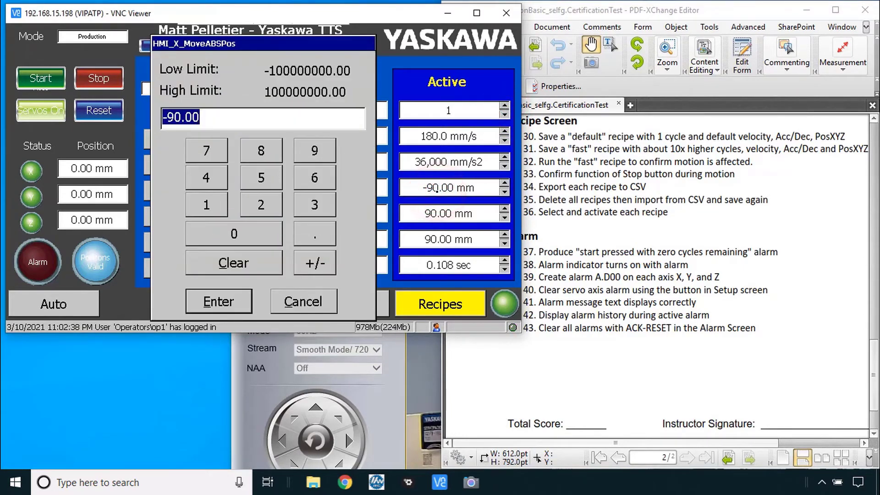
pyautogui.write('90')
pyautogui.press('Return')
# - Read the active values into the recipe, name it Default, and save it
pyautogui.click(199, 215)
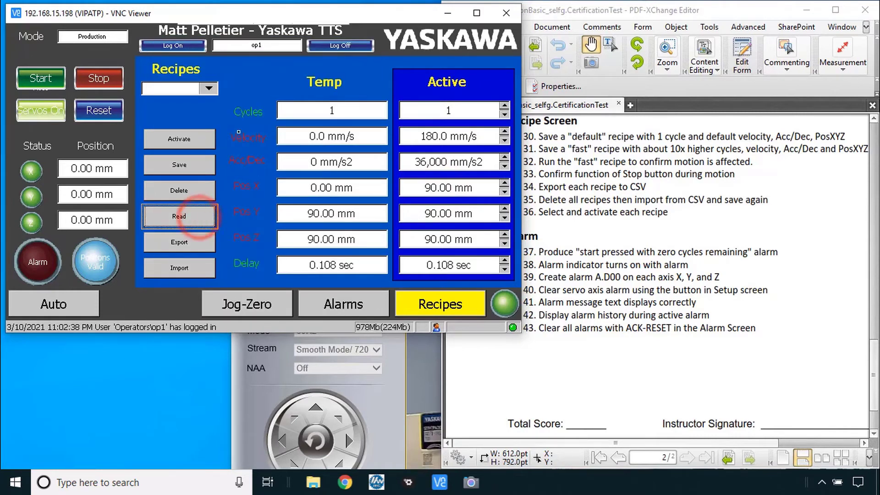
pyautogui.click(182, 89)
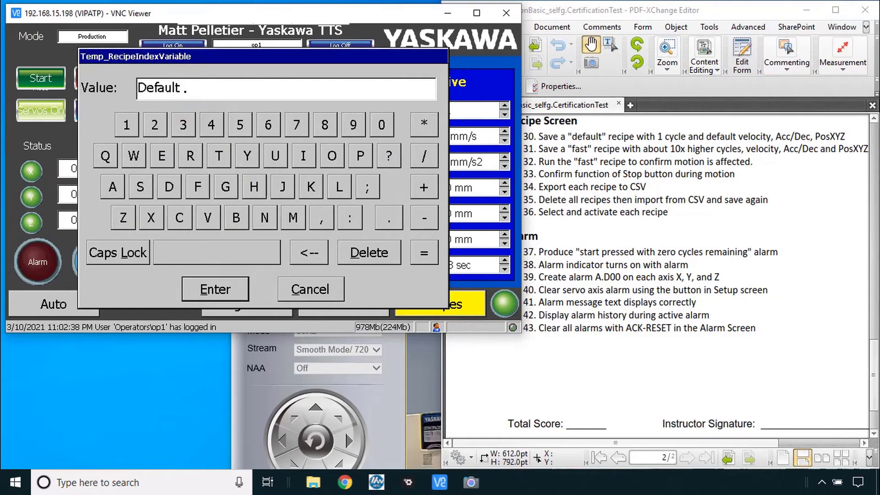
pyautogui.press('Return')
pyautogui.click(190, 166)
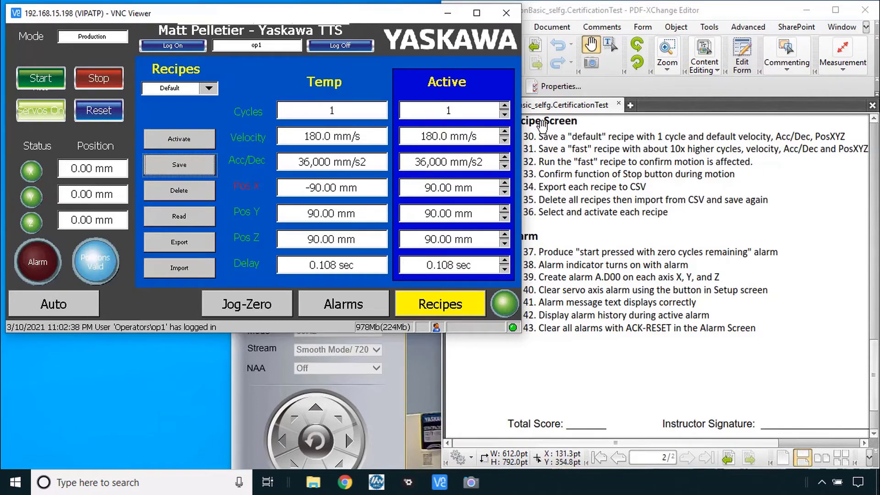
# - Set active cycles to 10, velocity to 1800.0 mm/s and Acc/Dec to 360,000 mm/s2
pyautogui.click(379, 120)
pyautogui.write('10')
pyautogui.press('Return')
pyautogui.click(332, 136)
pyautogui.click(174, 117)
pyautogui.write('00.0')
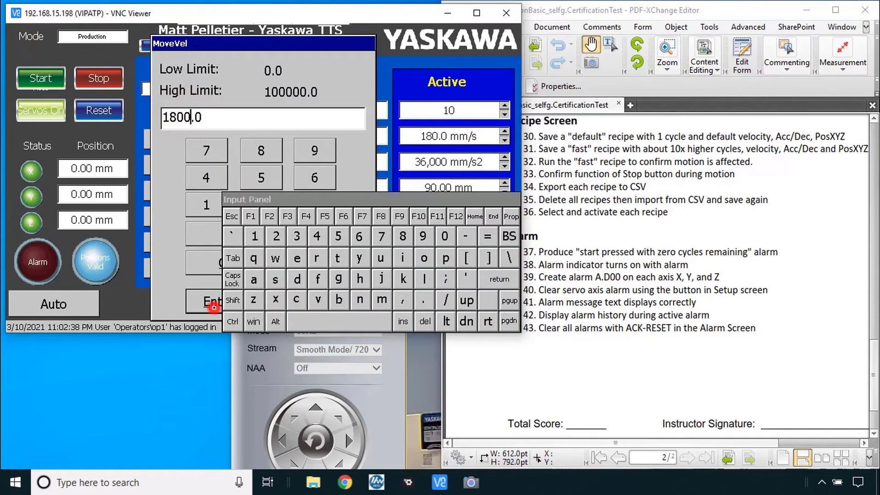
pyautogui.click(213, 307)
pyautogui.click(422, 161)
pyautogui.click(201, 118)
pyautogui.write('0')
pyautogui.press('Return')
# - Set Pos X, Pos Y and Pos Z each to 900.00 mm
pyautogui.click(442, 188)
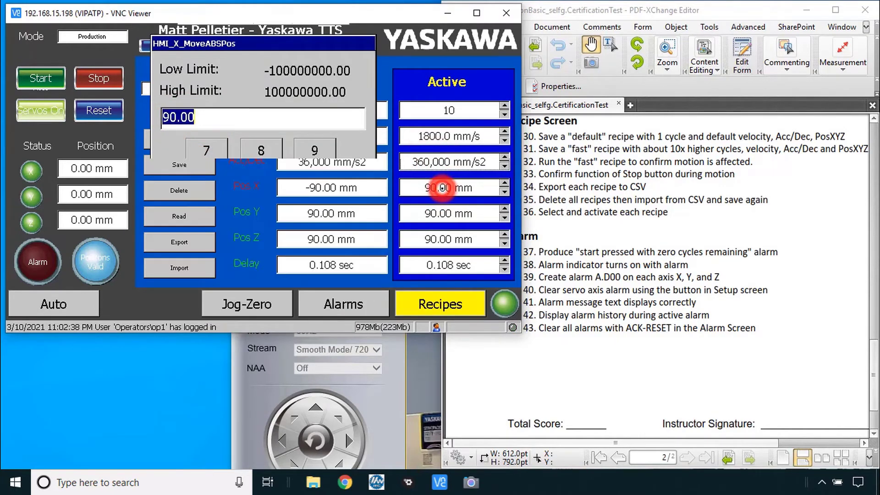
pyautogui.click(177, 118)
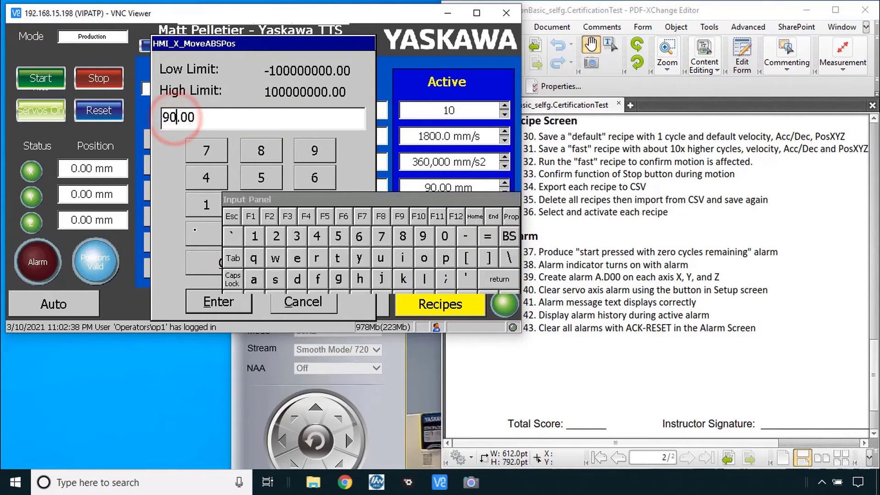
pyautogui.write('0')
pyautogui.click(210, 300)
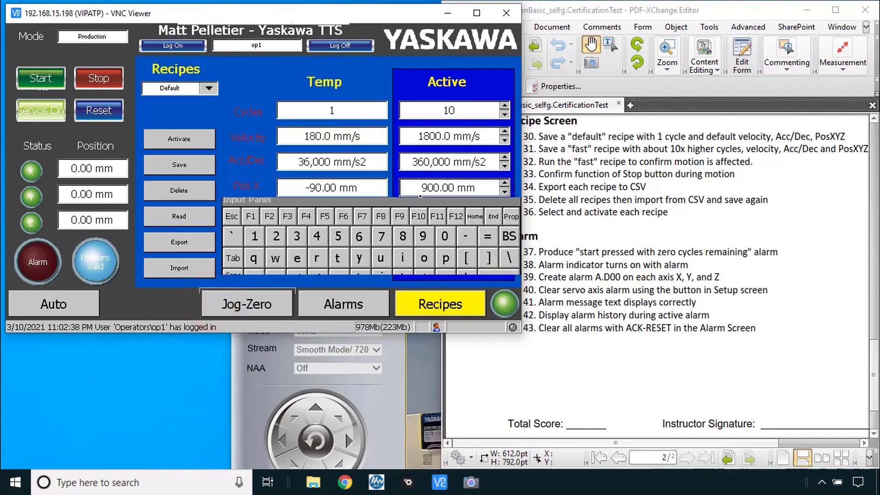
pyautogui.click(441, 214)
pyautogui.write('900')
pyautogui.click(211, 300)
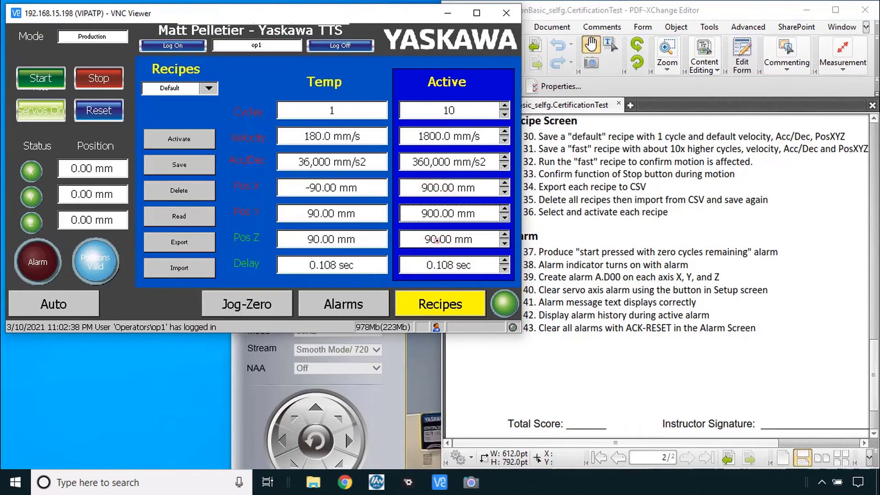
pyautogui.click(436, 240)
pyautogui.write('9')
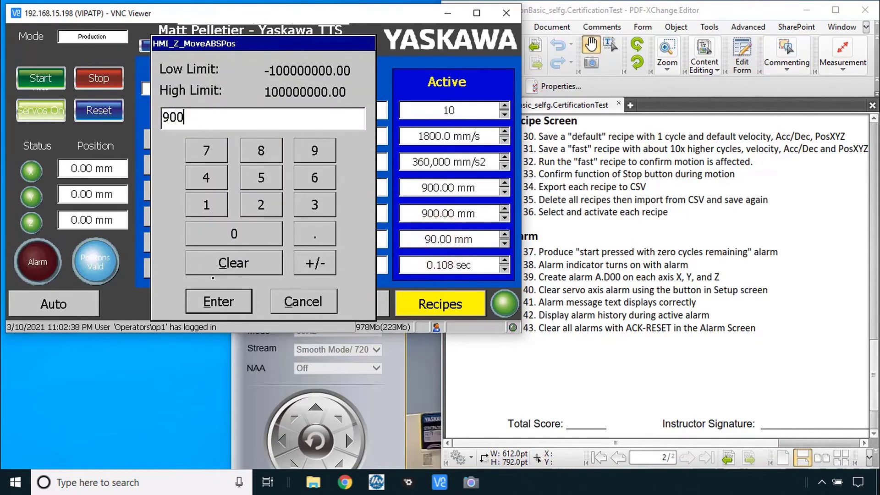
pyautogui.write('00')
pyautogui.click(216, 300)
# - Read the values into a recipe named Fast, save it, and activate it
pyautogui.click(191, 215)
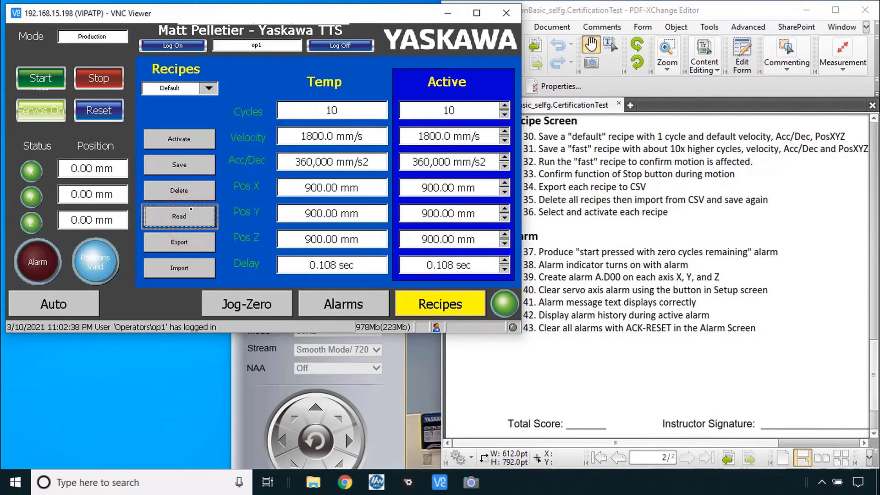
pyautogui.click(181, 88)
pyautogui.write('FAst')
pyautogui.click(215, 289)
pyautogui.click(179, 164)
pyautogui.click(177, 140)
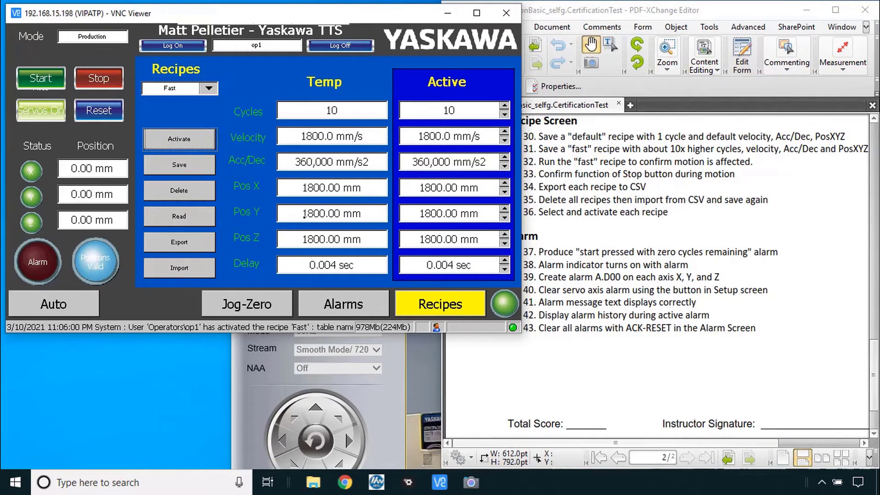
# - Start the Fast recipe, watch the axes on the IPCam feed, and stop mid-motion
pyautogui.click(208, 270)
pyautogui.click(41, 78)
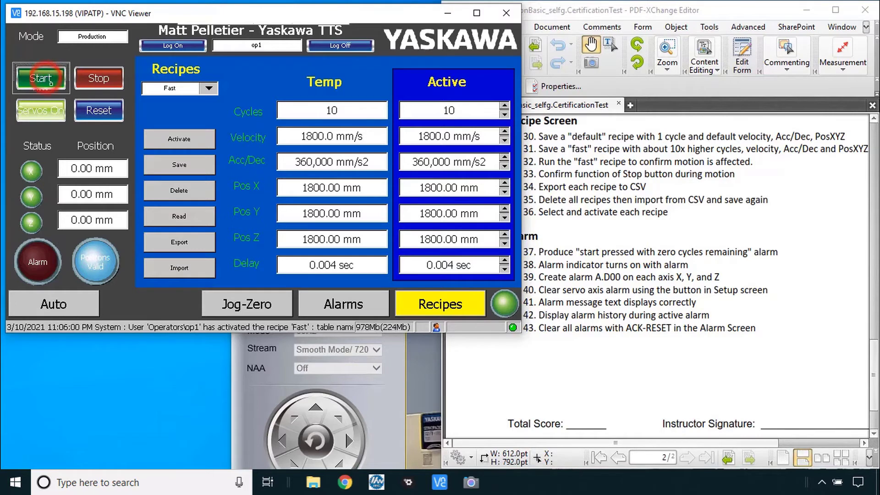
pyautogui.click(381, 393)
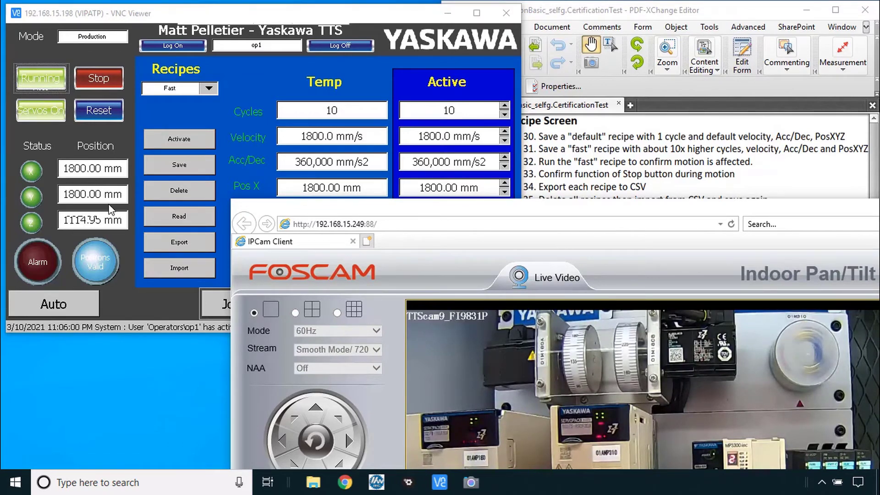
pyautogui.click(386, 169)
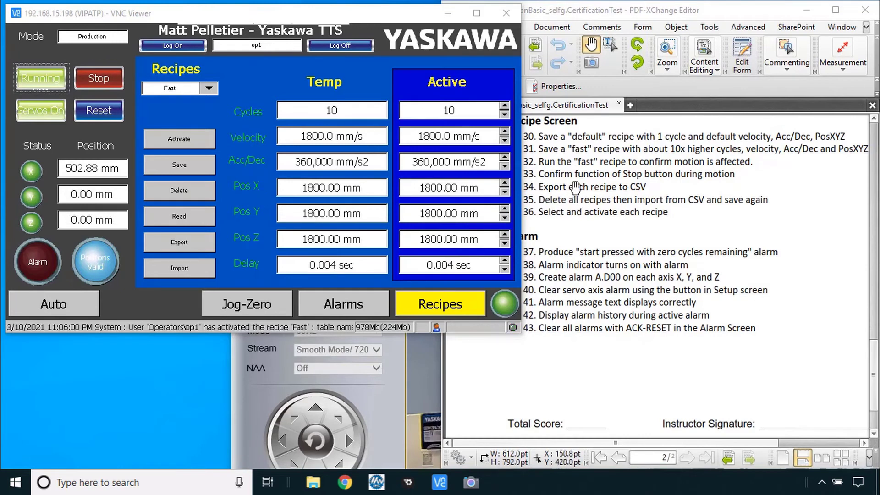
pyautogui.click(108, 80)
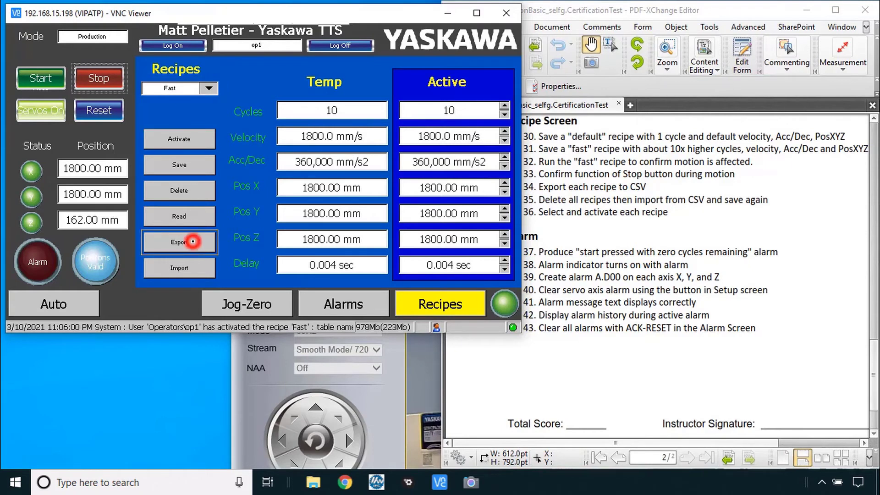
# - Export the Fast recipe as Fast.csv, replacing the existing file
pyautogui.click(193, 241)
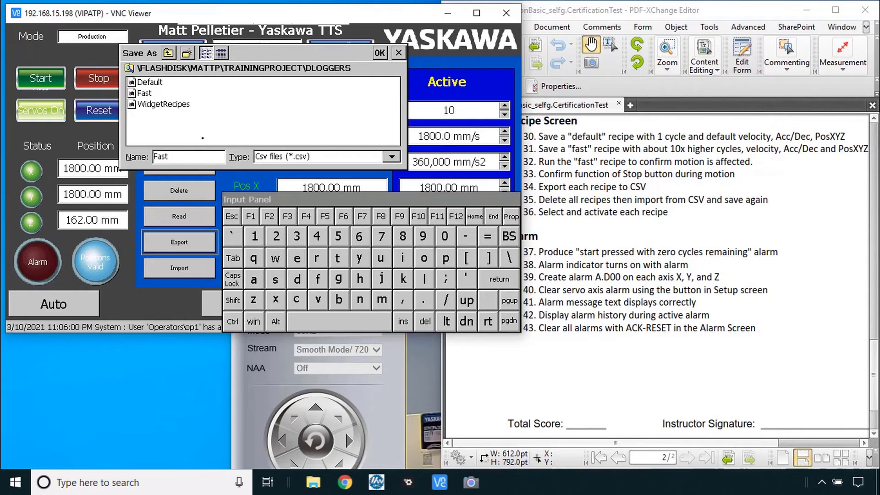
pyautogui.press('Return')
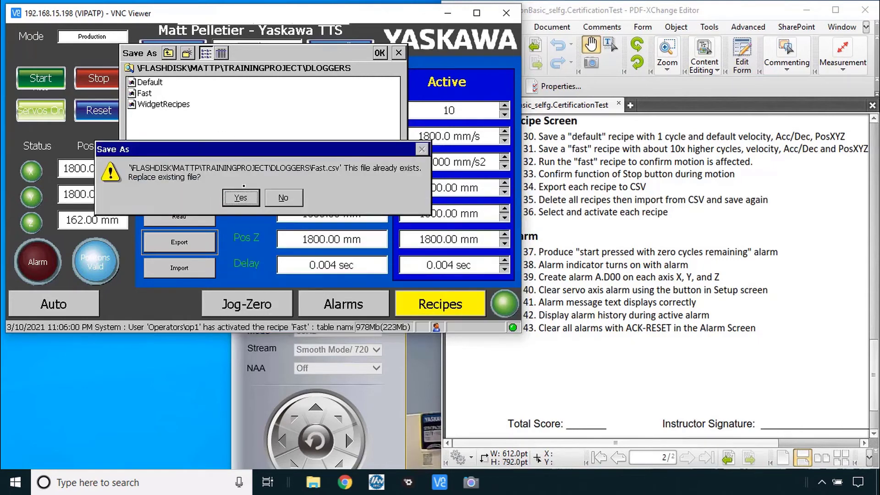
pyautogui.click(241, 198)
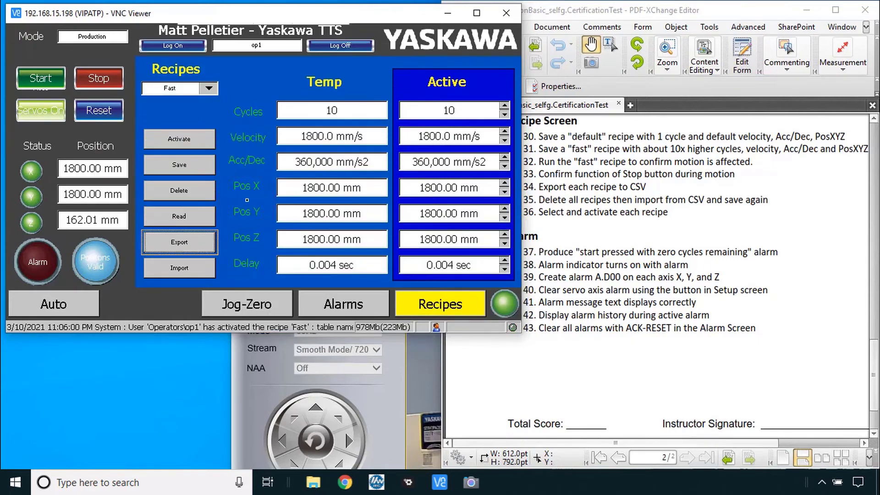
# - Load the Default recipe and export it as Default.csv, replacing the existing file
pyautogui.click(208, 88)
pyautogui.click(203, 100)
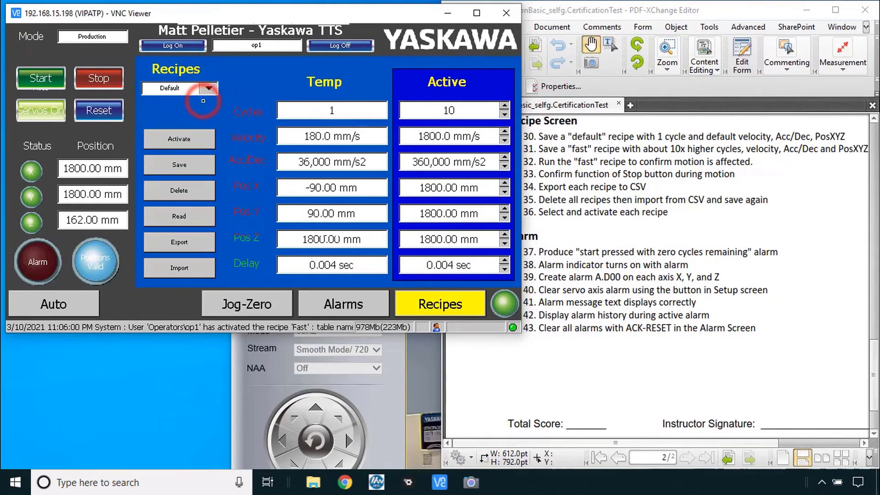
pyautogui.click(179, 242)
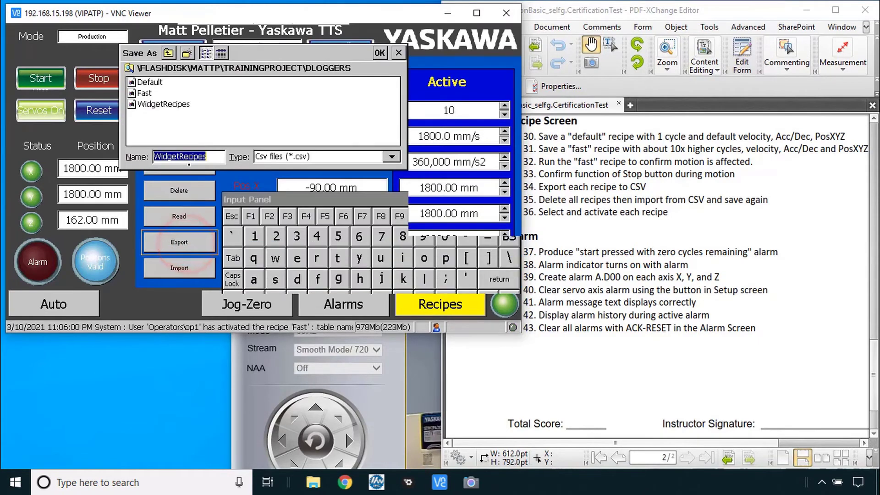
pyautogui.write('Default')
pyautogui.press('Return')
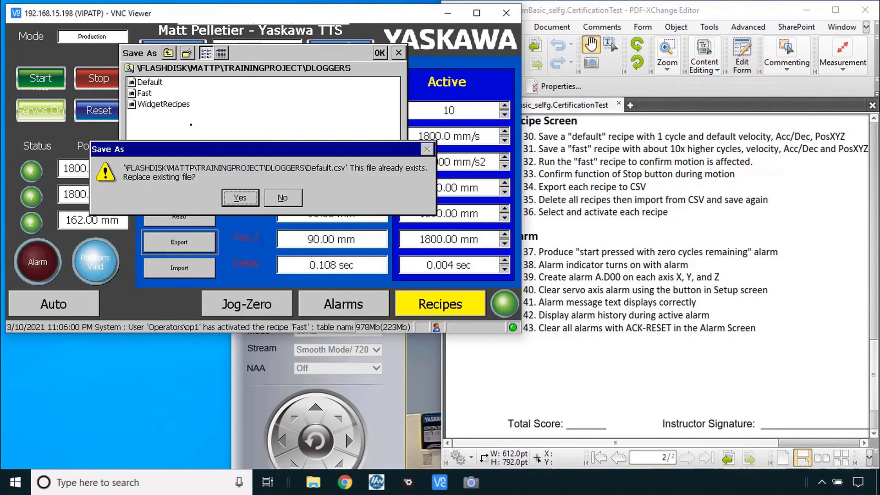
pyautogui.click(241, 199)
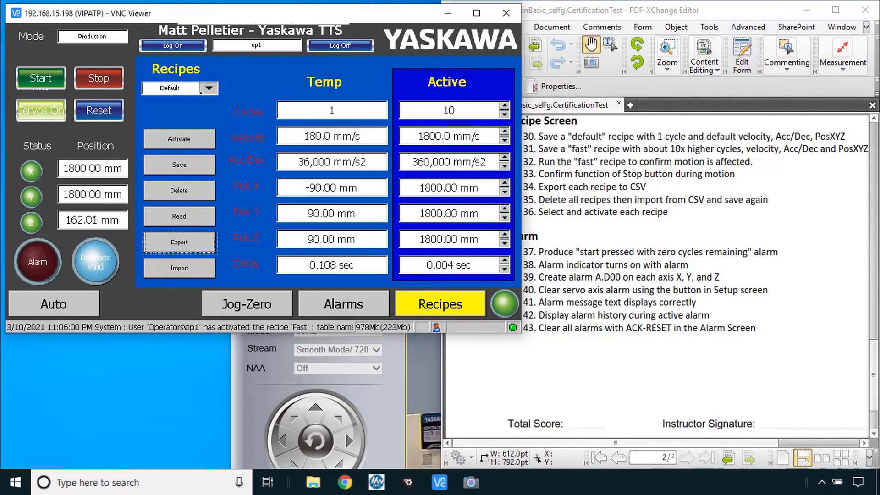
# - Delete the Default and Fast recipes, confirming each, and verify the recipe list is empty
pyautogui.click(183, 190)
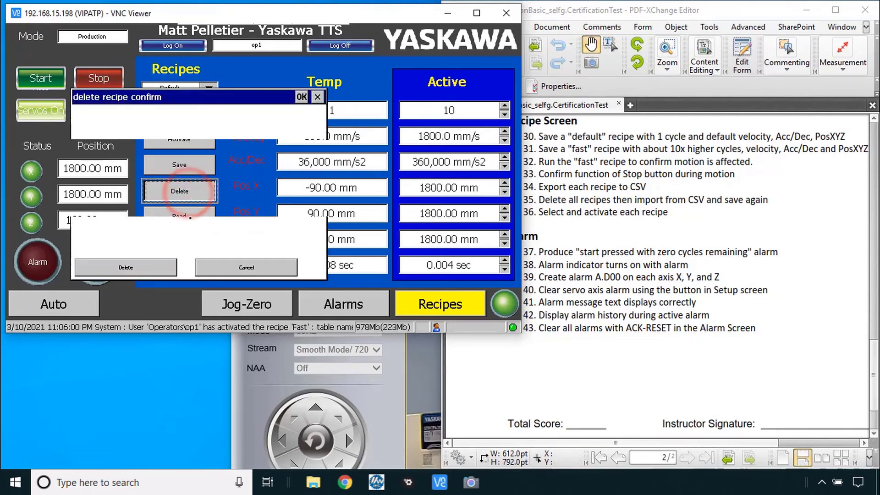
pyautogui.click(151, 268)
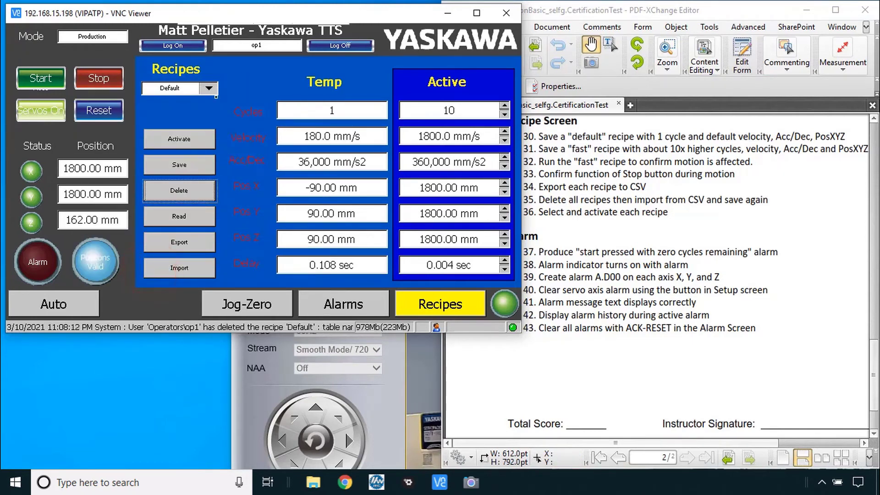
pyautogui.click(209, 88)
pyautogui.click(178, 105)
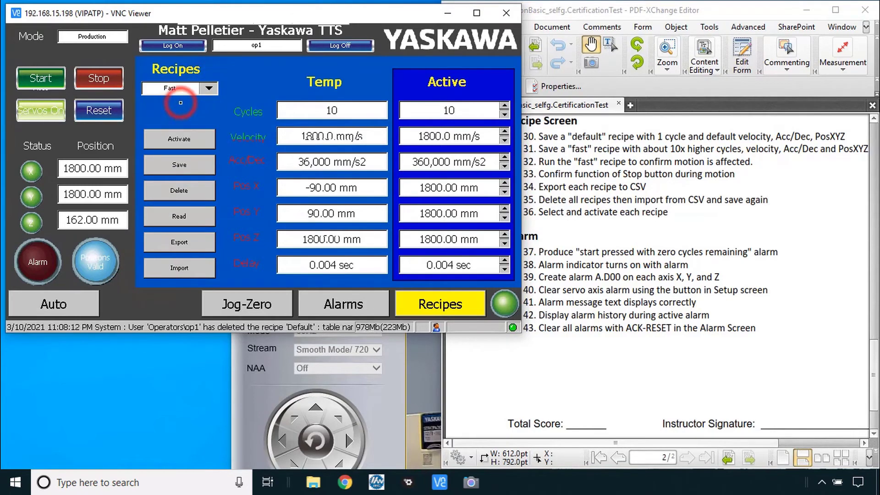
pyautogui.click(182, 192)
pyautogui.click(139, 269)
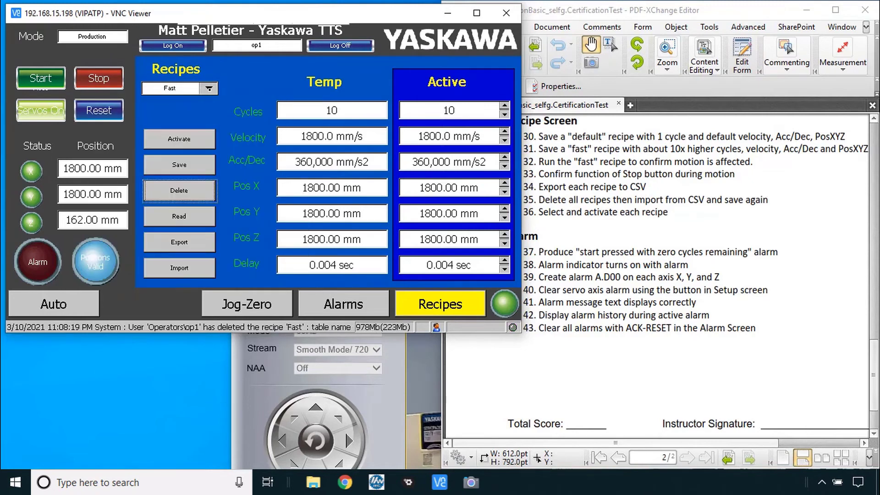
pyautogui.click(209, 88)
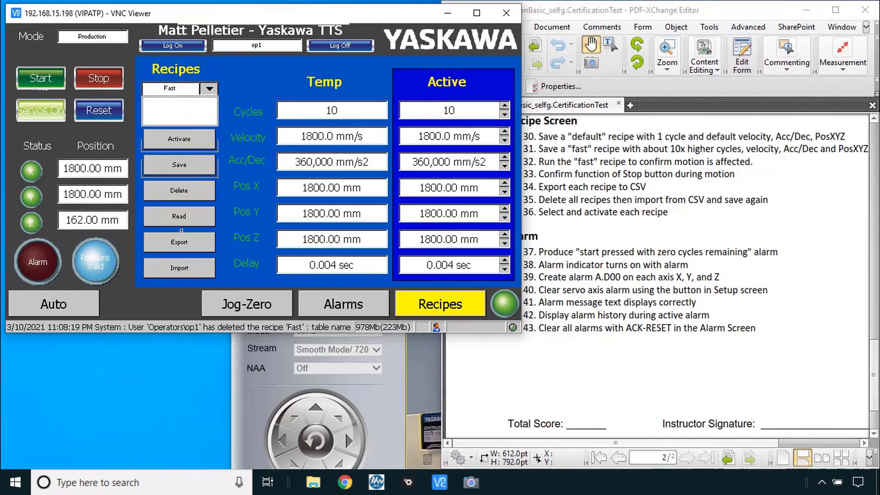
# - Import Fast.csv and save it as the Fast recipe
pyautogui.click(179, 267)
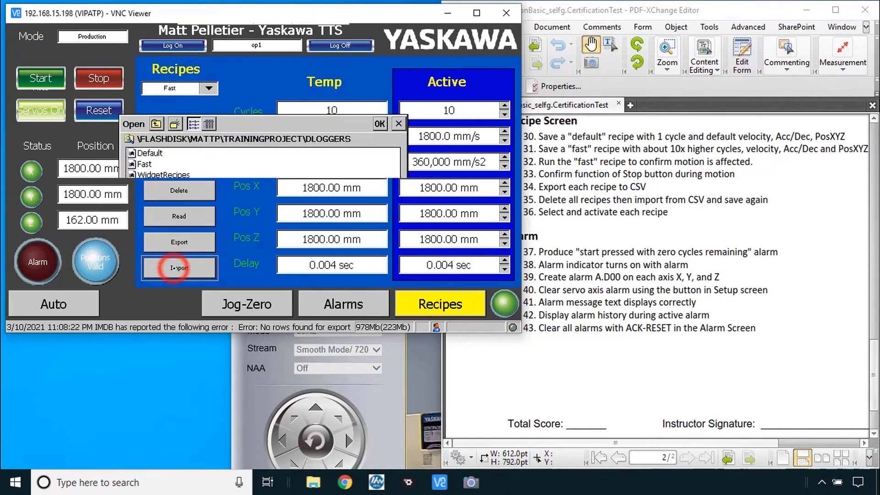
pyautogui.click(143, 93)
pyautogui.click(143, 93)
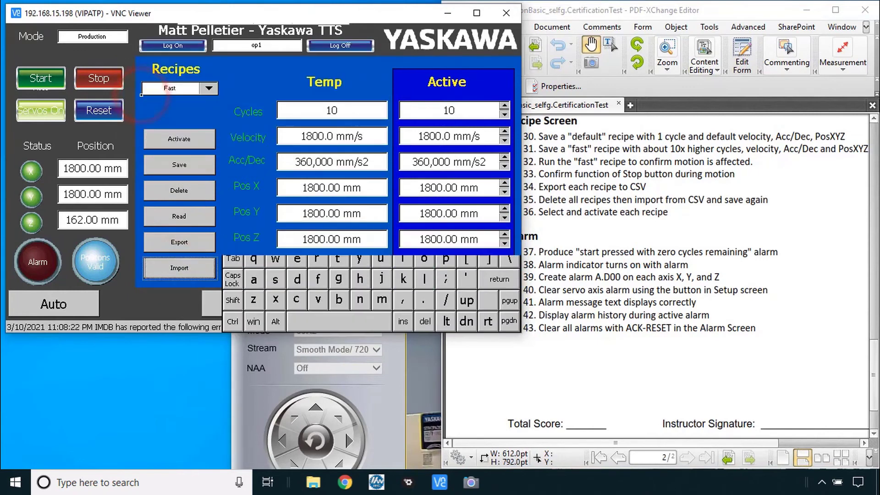
pyautogui.click(179, 164)
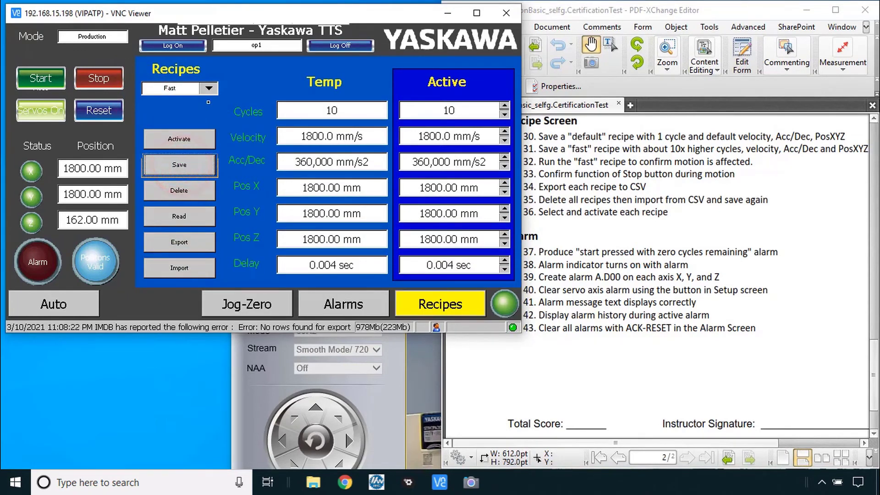
# - Import Default.csv, name the recipe Default, and save it
pyautogui.click(179, 267)
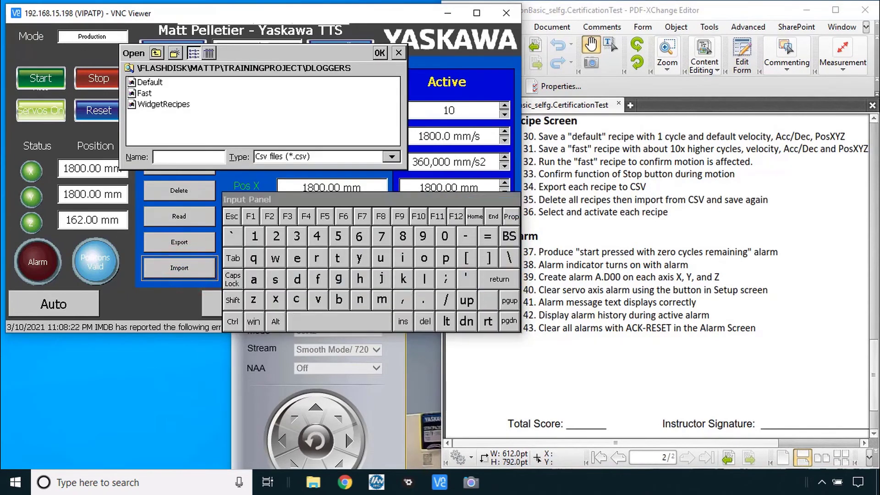
pyautogui.doubleClick(150, 84)
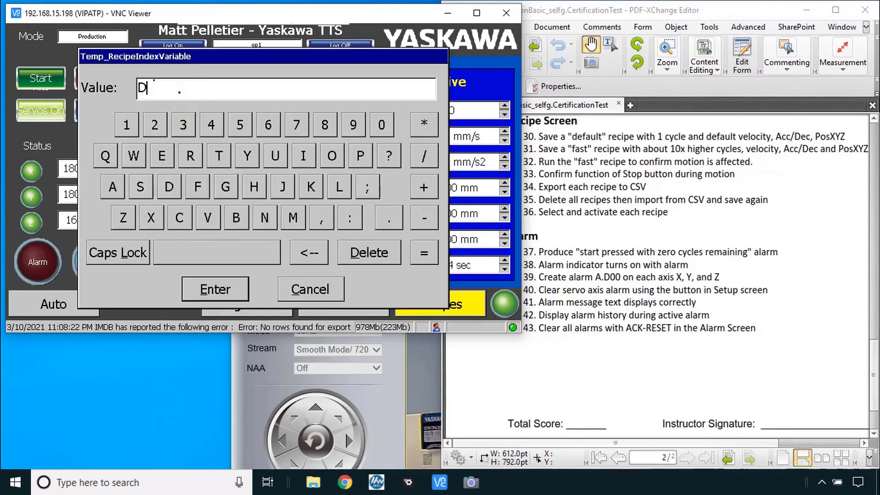
pyautogui.write('fault')
pyautogui.click(202, 289)
pyautogui.click(193, 166)
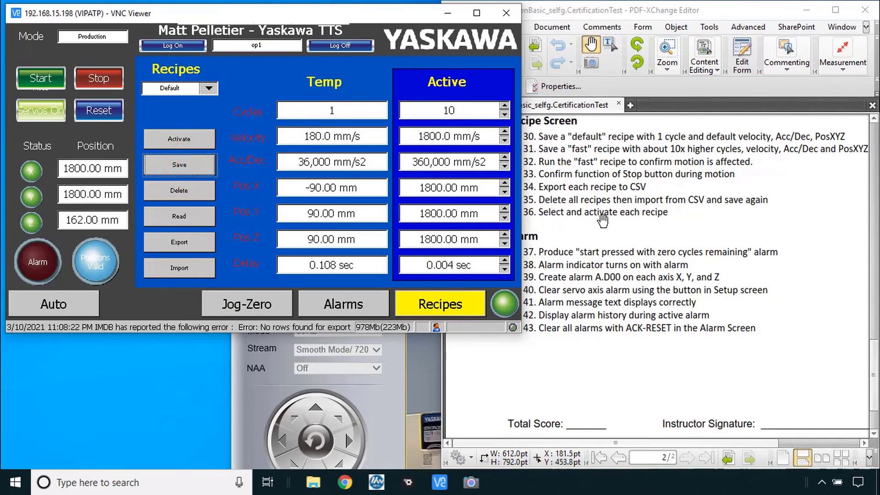
# - Activate the Fast recipe, then Default, and scroll the checklist to the Alarm section
pyautogui.click(210, 89)
pyautogui.click(192, 112)
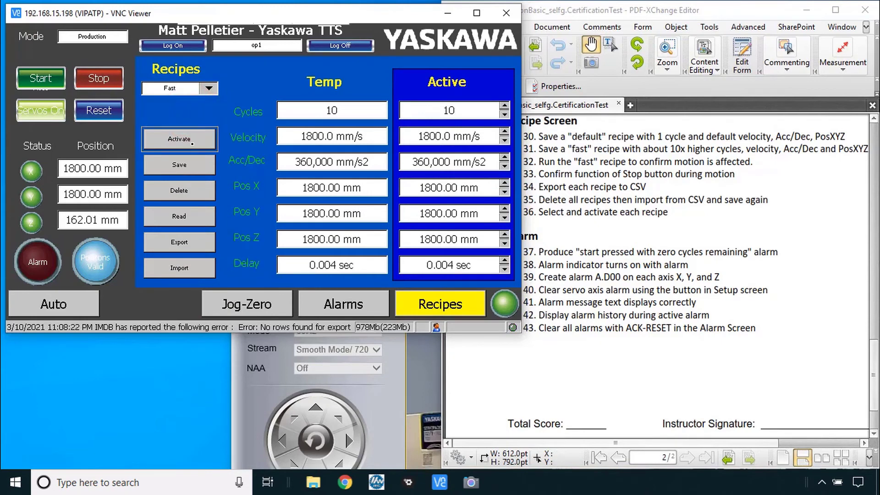
pyautogui.click(179, 139)
pyautogui.click(210, 88)
pyautogui.click(180, 101)
pyautogui.click(179, 139)
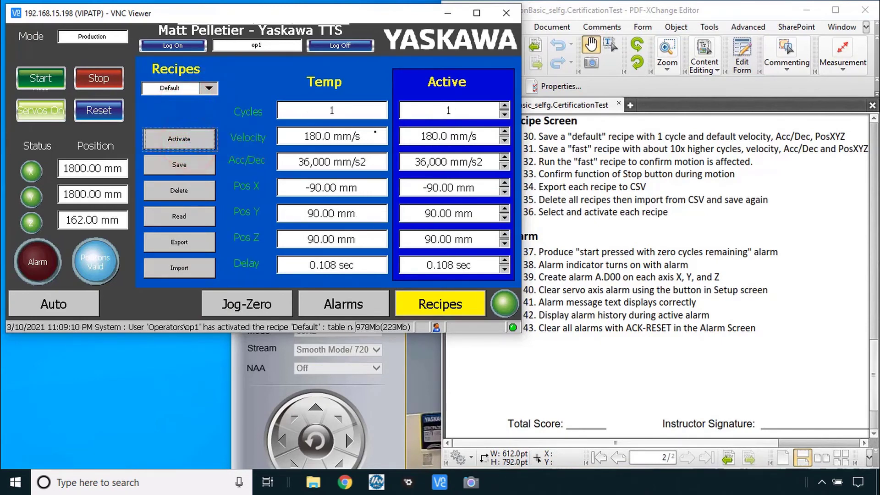
pyautogui.click(603, 373)
pyautogui.scroll(-4, 603, 373)
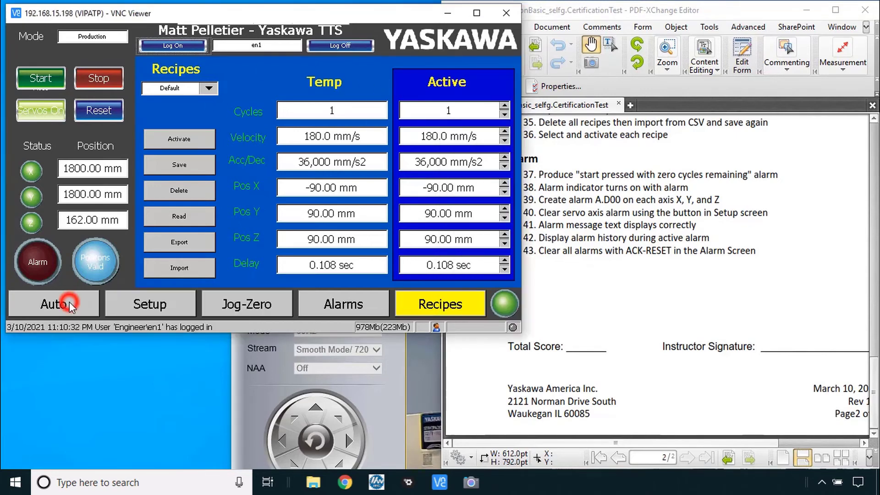
# - On the Auto screen, reset the count, run one cycle, then press Start again to trigger the zero-cycles alarm
pyautogui.click(58, 304)
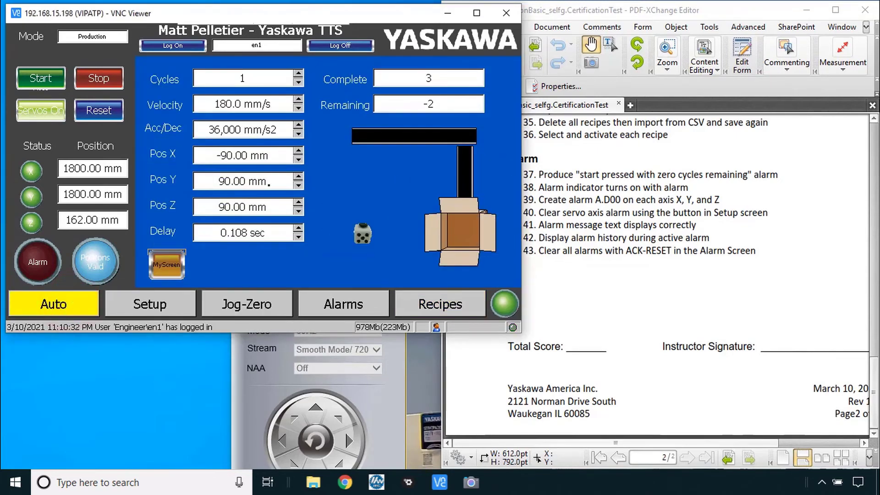
pyautogui.click(105, 112)
pyautogui.click(41, 78)
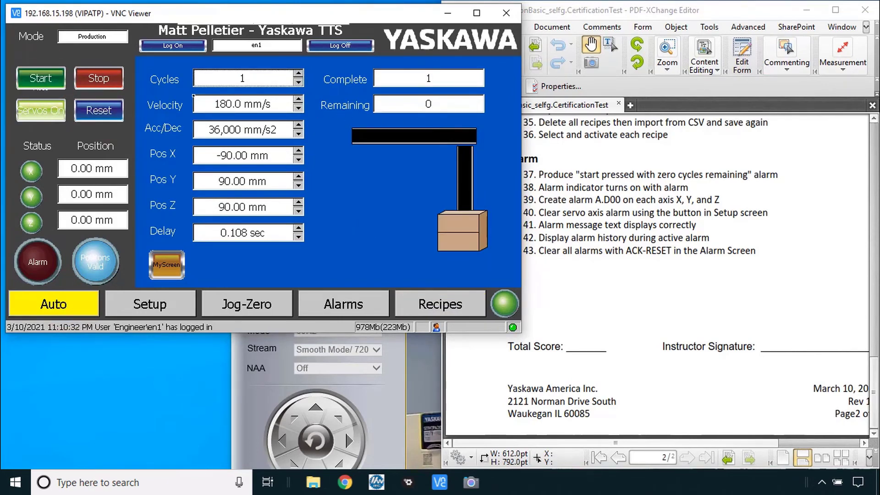
pyautogui.click(41, 78)
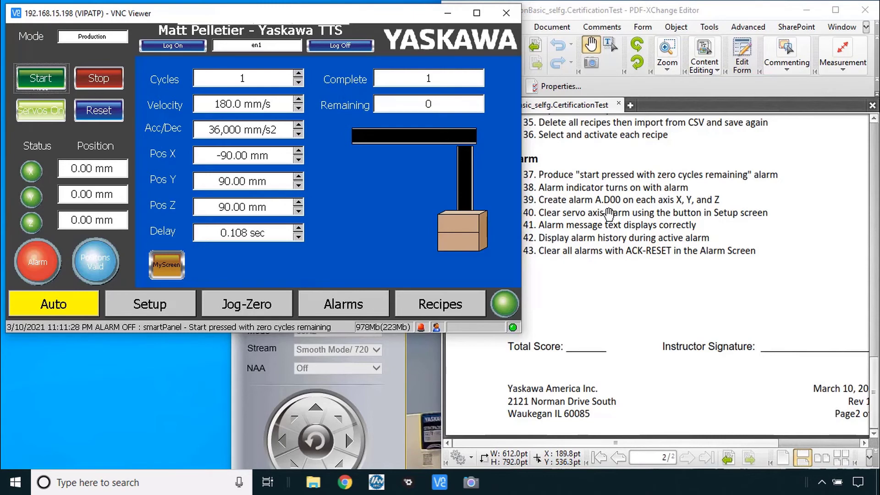
# - Enable the Low PE alarm test and jog the X axis to raise alarm A.D00
pyautogui.click(158, 303)
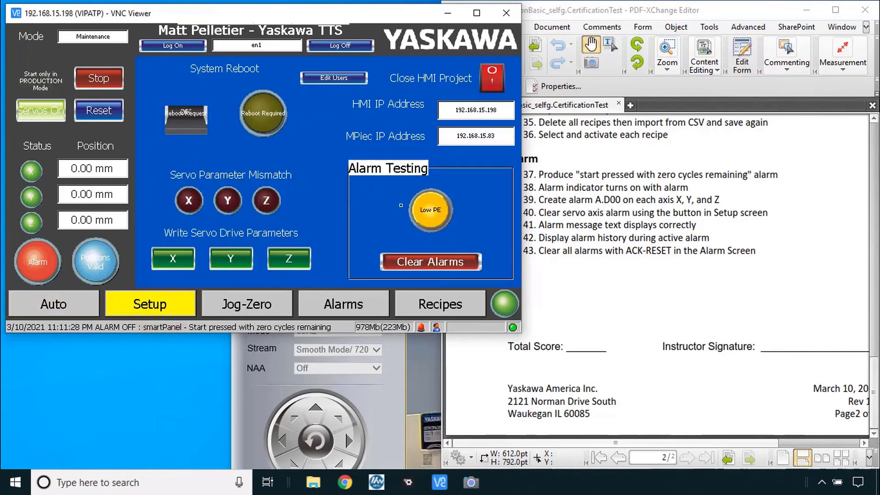
pyautogui.click(424, 206)
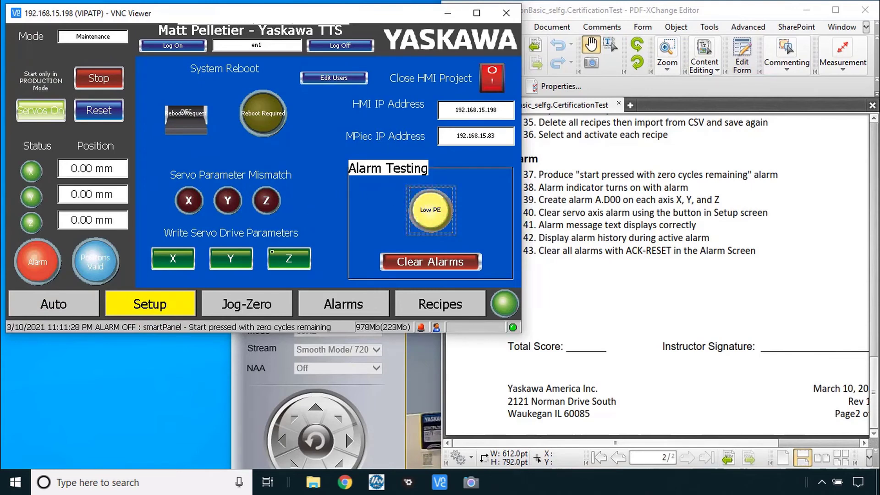
pyautogui.click(216, 305)
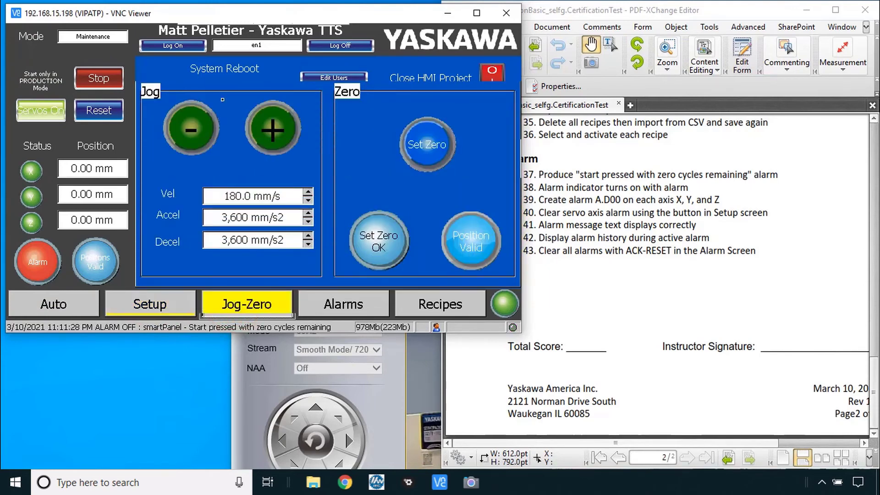
pyautogui.click(275, 130)
pyautogui.click(353, 308)
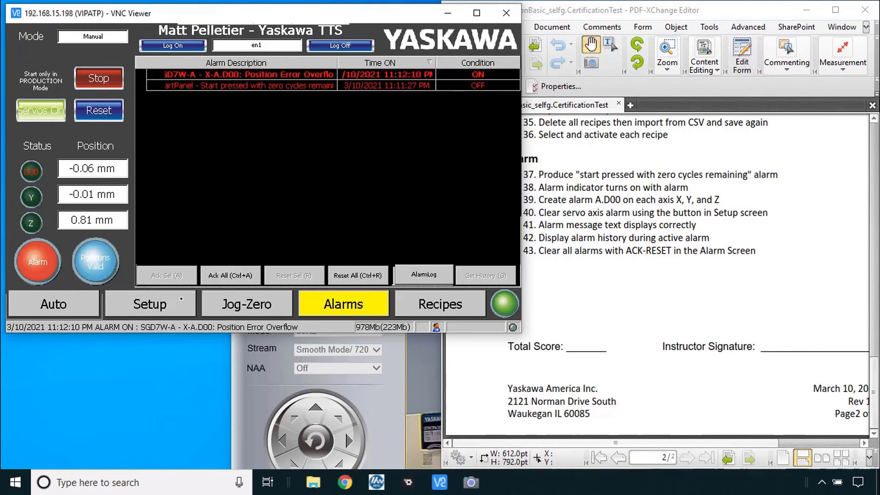
# - Clear the servo alarm, Ack All and Reset All alarms, then re-enable the servos
pyautogui.click(160, 307)
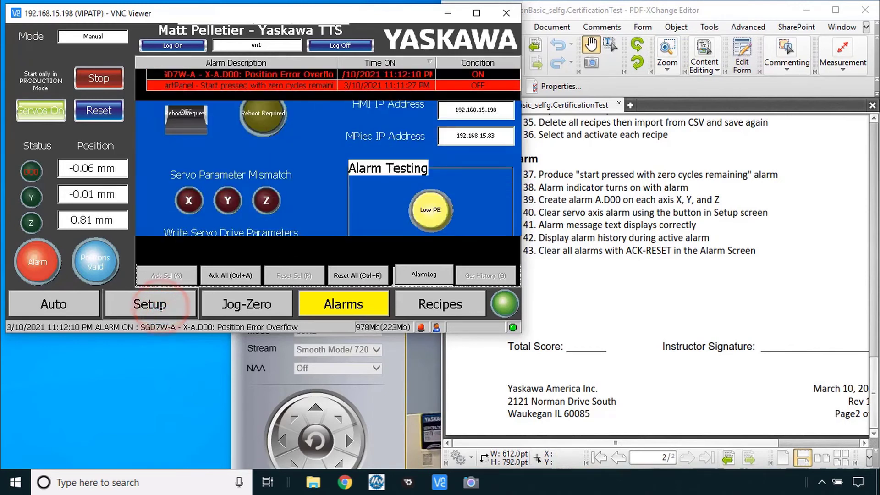
pyautogui.click(415, 263)
pyautogui.click(344, 306)
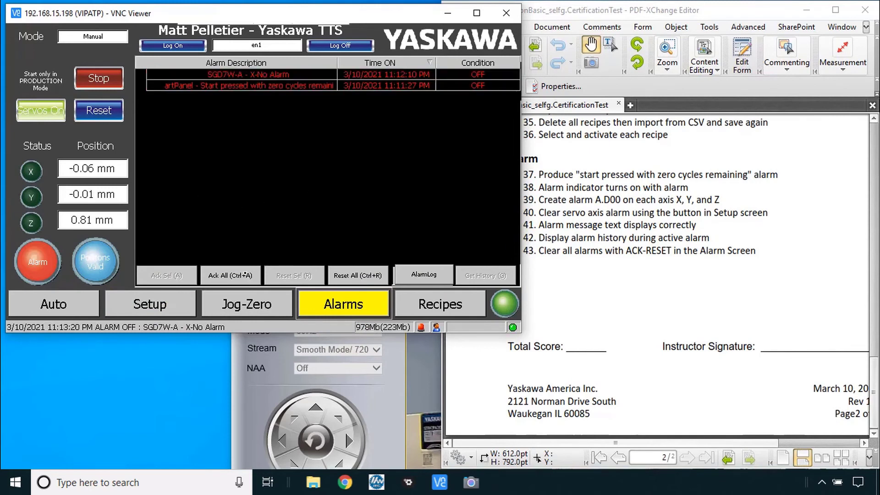
pyautogui.click(238, 275)
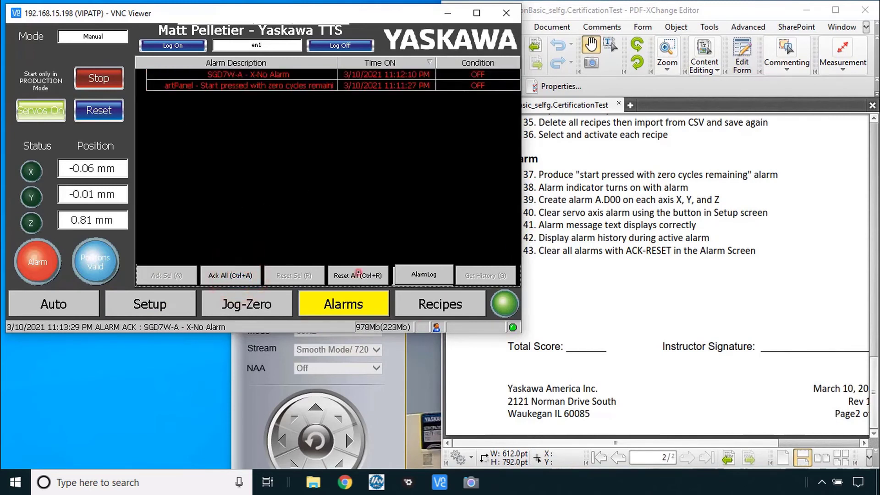
pyautogui.click(358, 273)
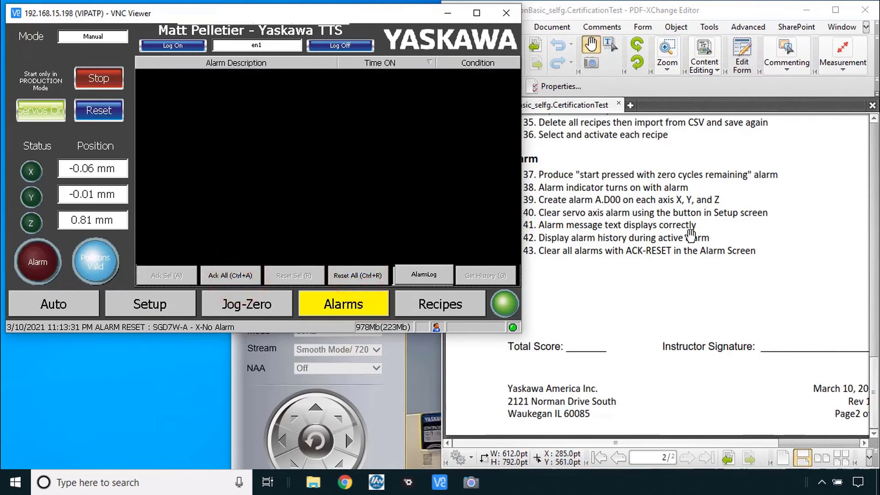
pyautogui.click(156, 305)
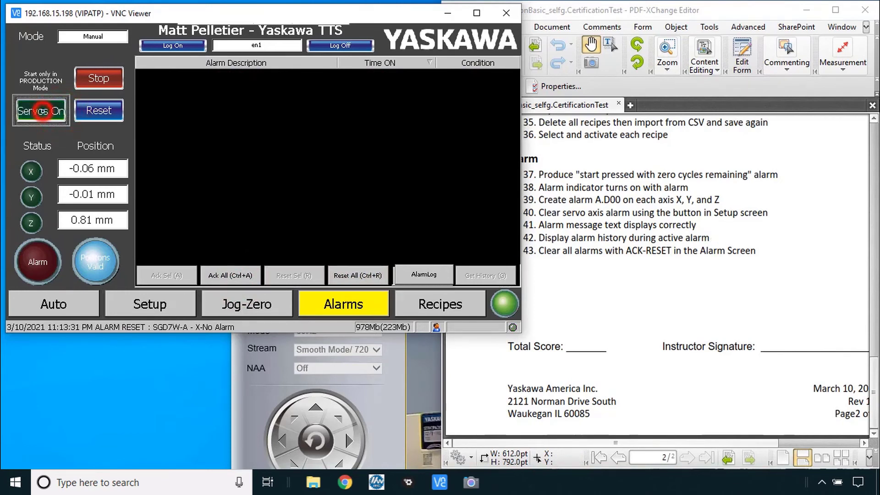
# - Select the Y axis on Jog-Zero, then acknowledge and reset the Z-axis A.D00 position error alarm
pyautogui.click(267, 307)
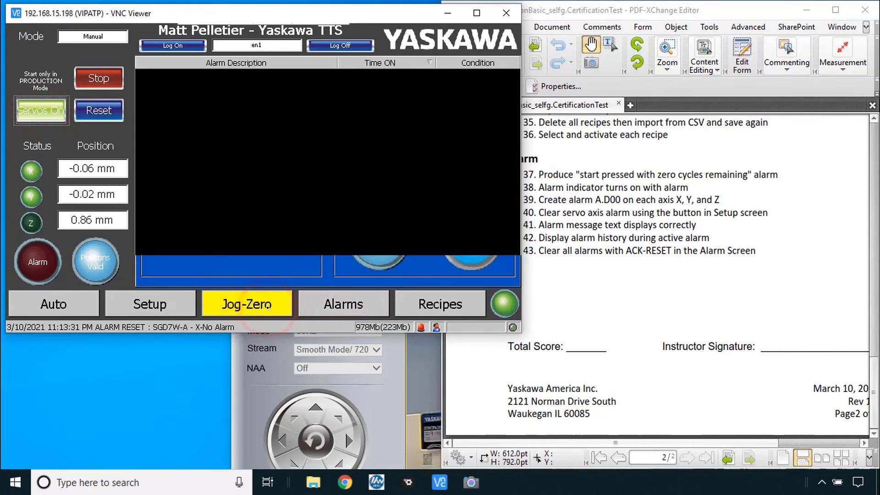
pyautogui.click(241, 65)
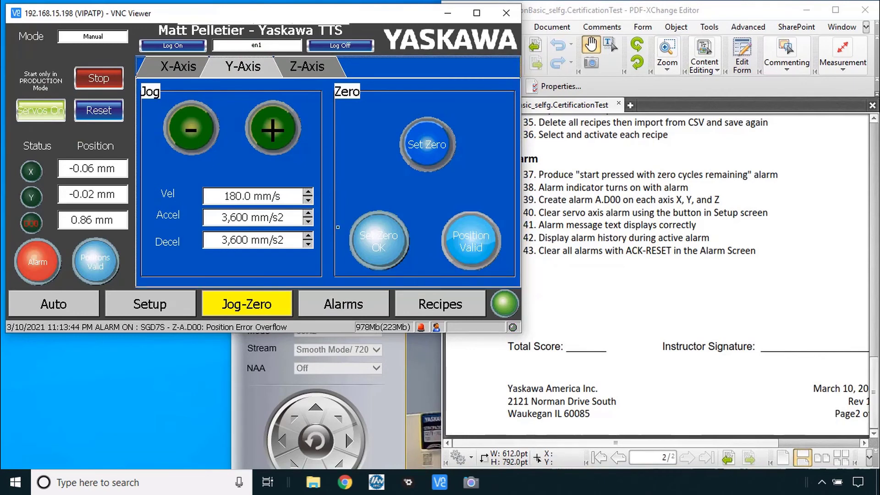
pyautogui.click(344, 304)
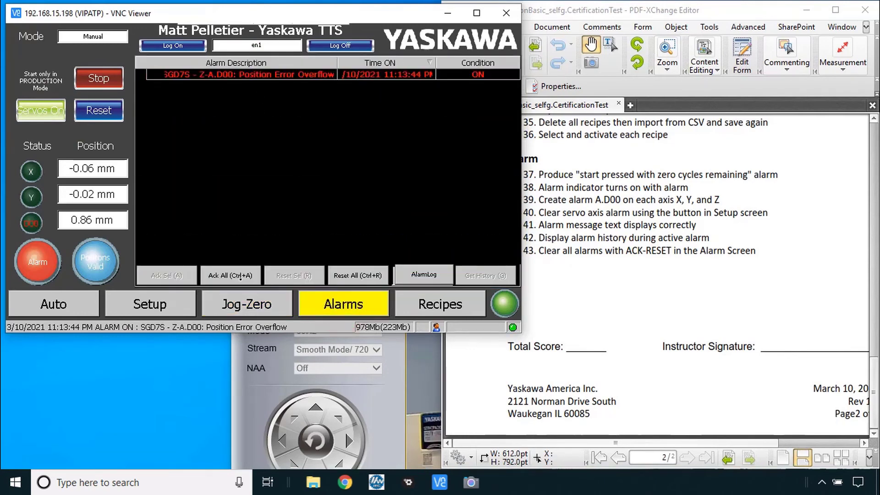
pyautogui.click(240, 276)
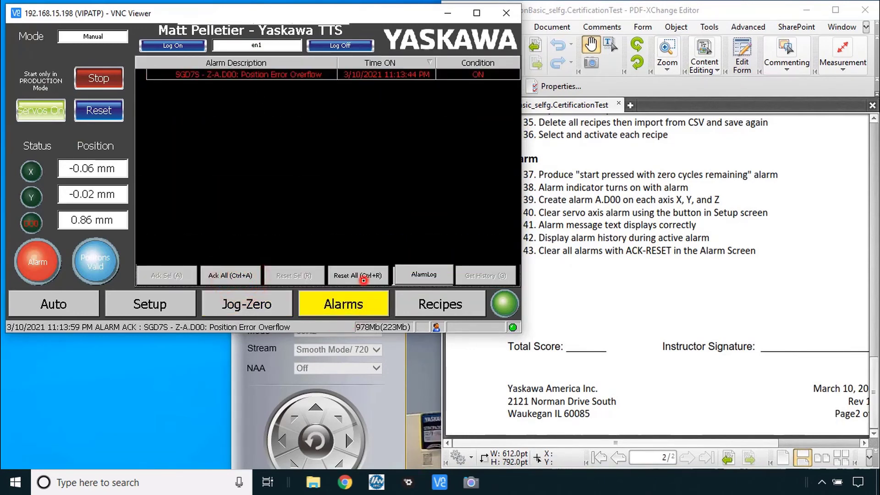
pyautogui.click(363, 279)
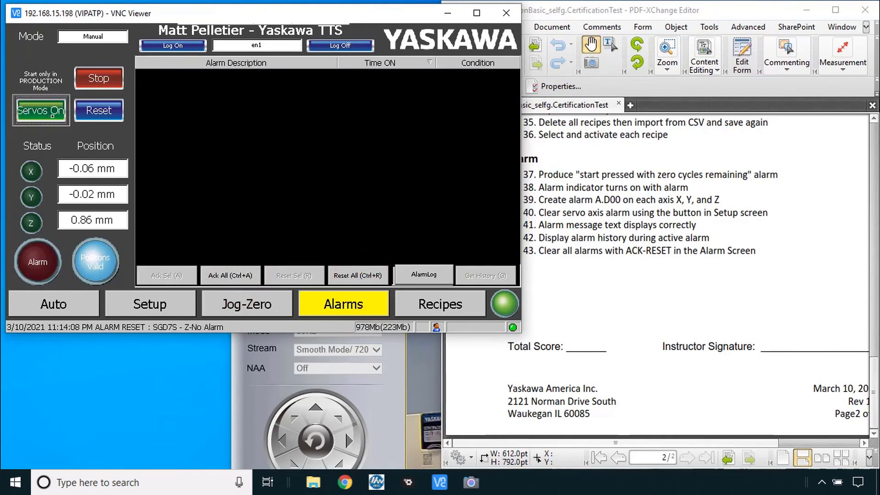
# - Reselect the Y axis, turn the servos back on, and acknowledge and reset all alarms
pyautogui.click(250, 300)
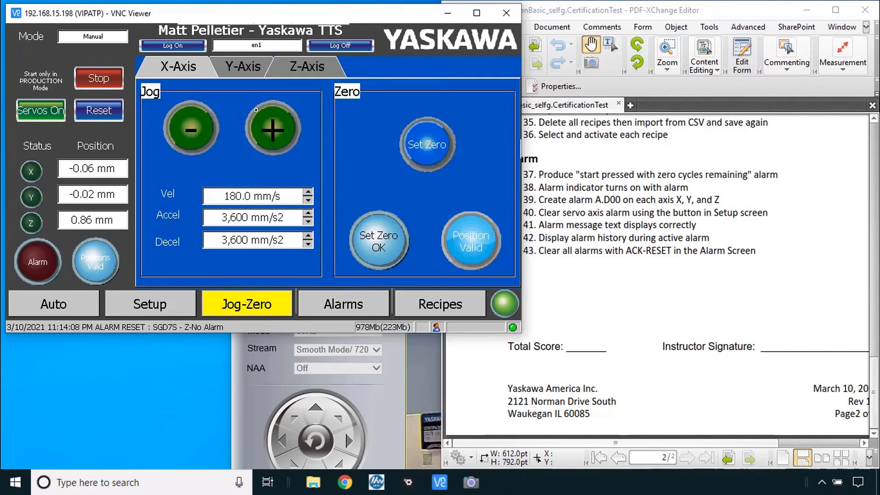
pyautogui.click(247, 67)
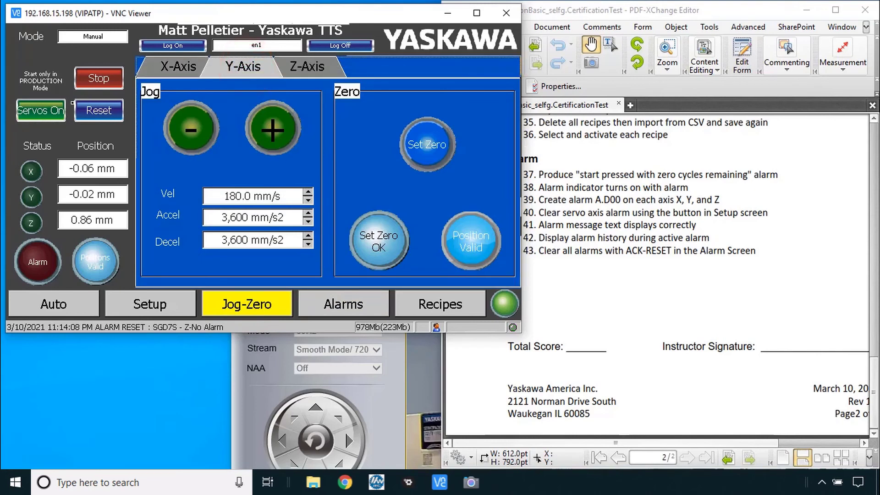
pyautogui.click(48, 112)
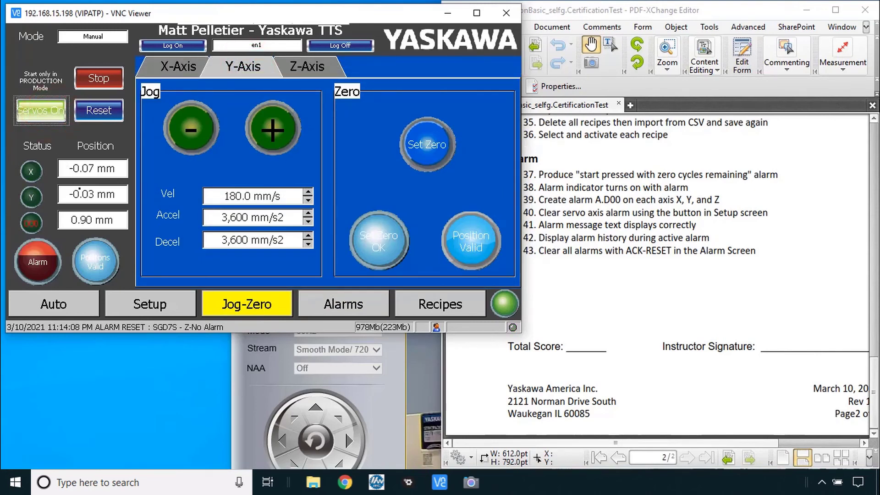
pyautogui.click(337, 305)
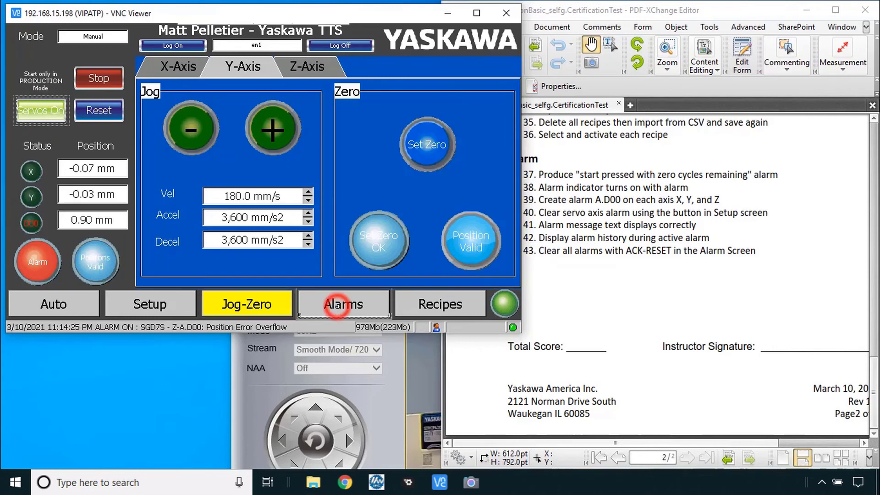
pyautogui.click(229, 275)
pyautogui.click(363, 280)
# - Enable the Low PE alarm test in Setup and jog the Y axis forward to raise its alarm
pyautogui.click(394, 417)
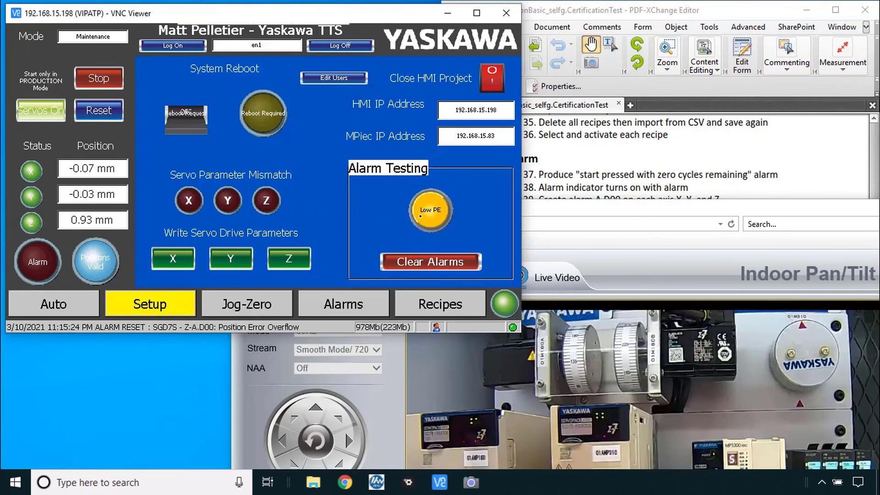
pyautogui.click(422, 216)
pyautogui.click(428, 206)
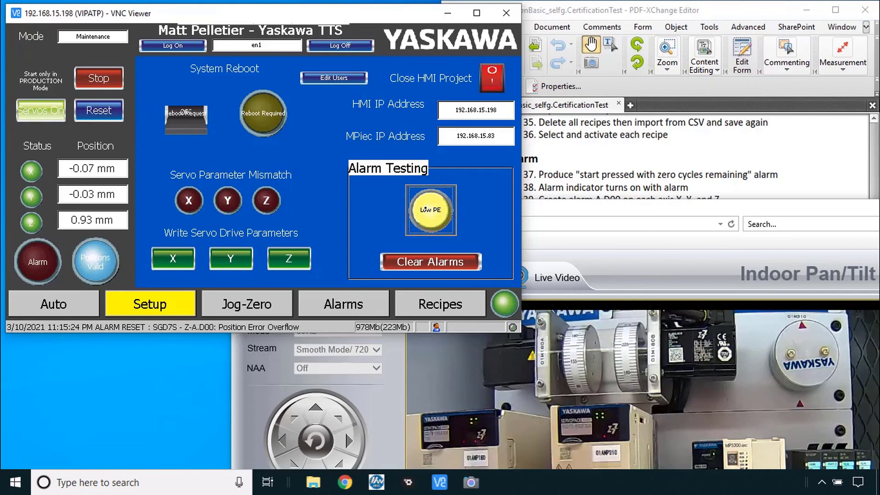
pyautogui.click(230, 308)
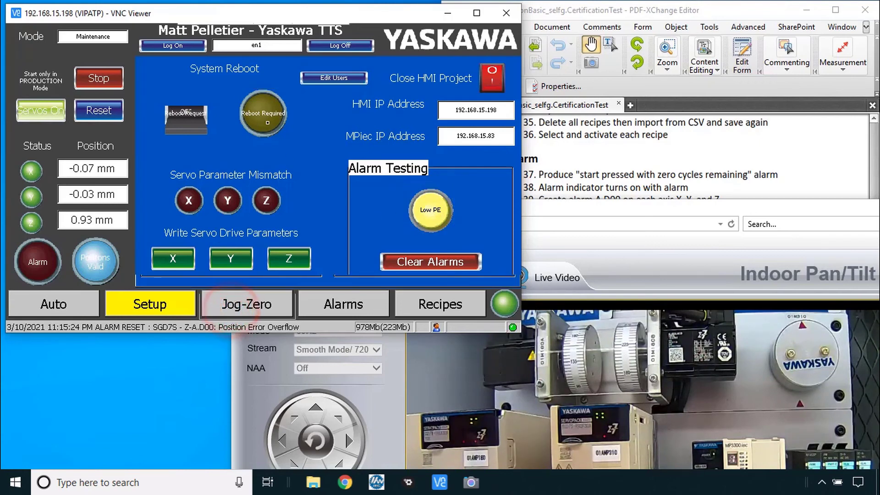
pyautogui.click(238, 68)
pyautogui.click(273, 129)
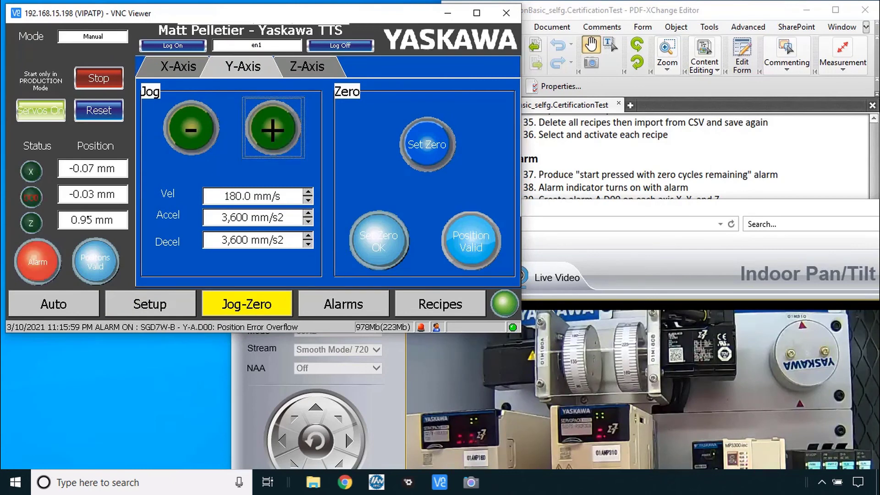
# - Show the Y-axis alarm's history, then Ack All, Reset All and return to the Auto page
pyautogui.click(362, 309)
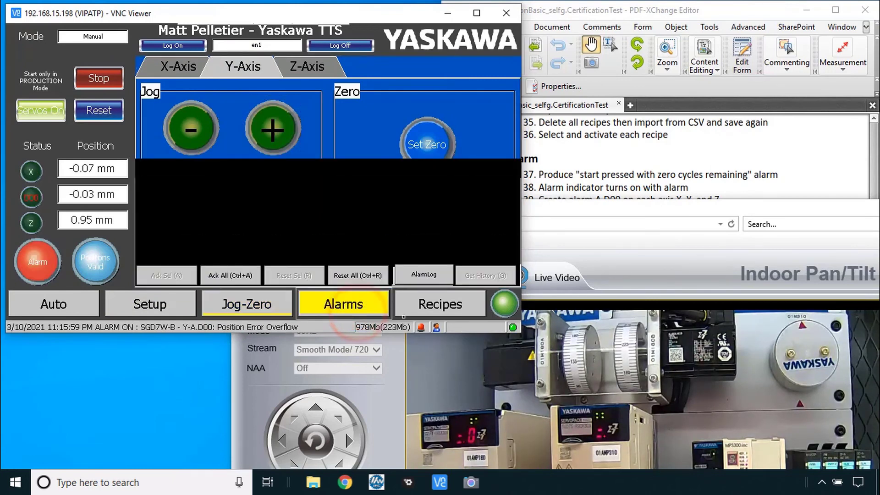
pyautogui.click(616, 188)
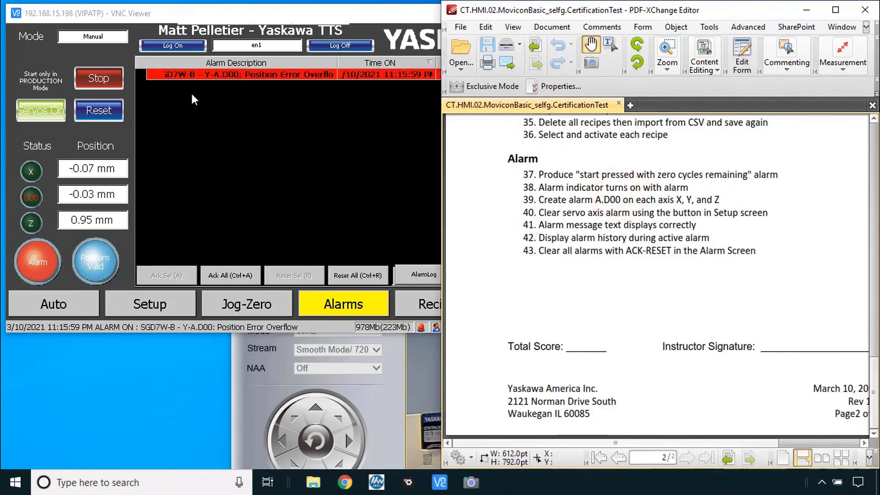
pyautogui.click(191, 79)
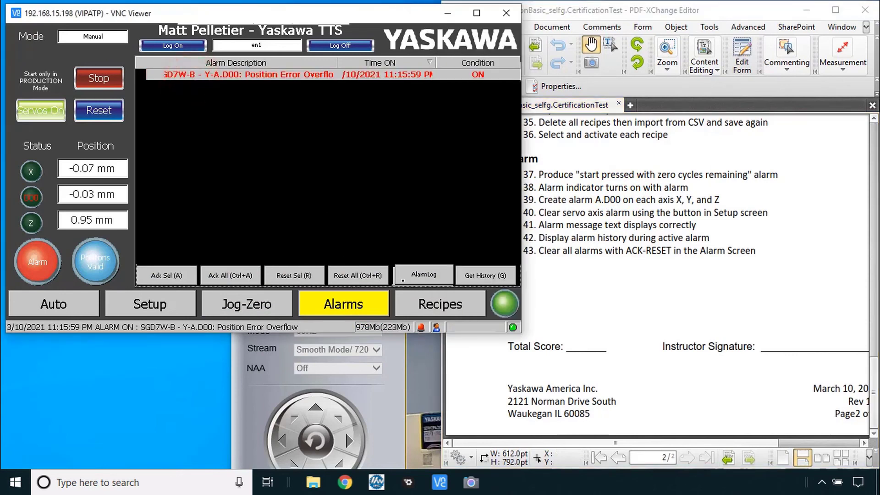
pyautogui.click(480, 276)
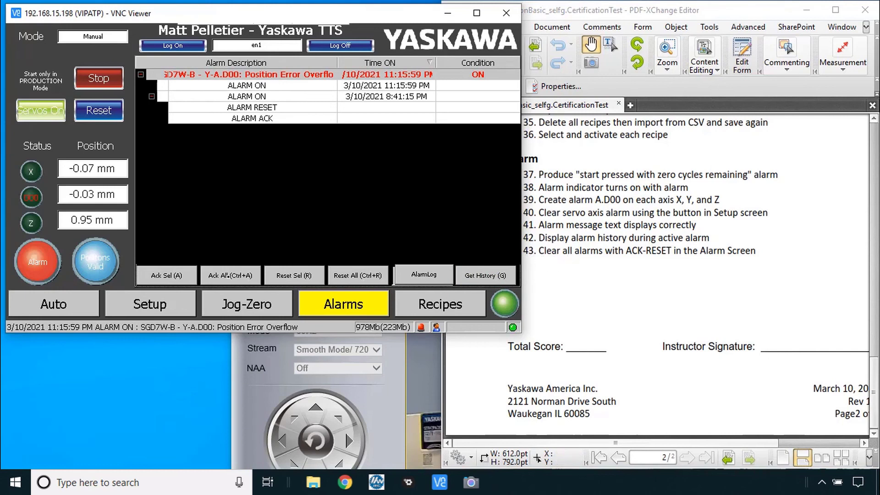
pyautogui.click(228, 275)
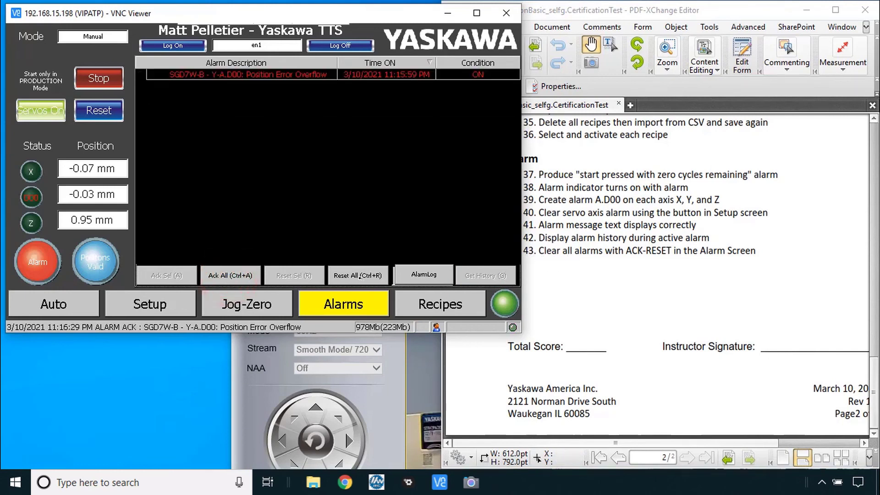
pyautogui.click(360, 276)
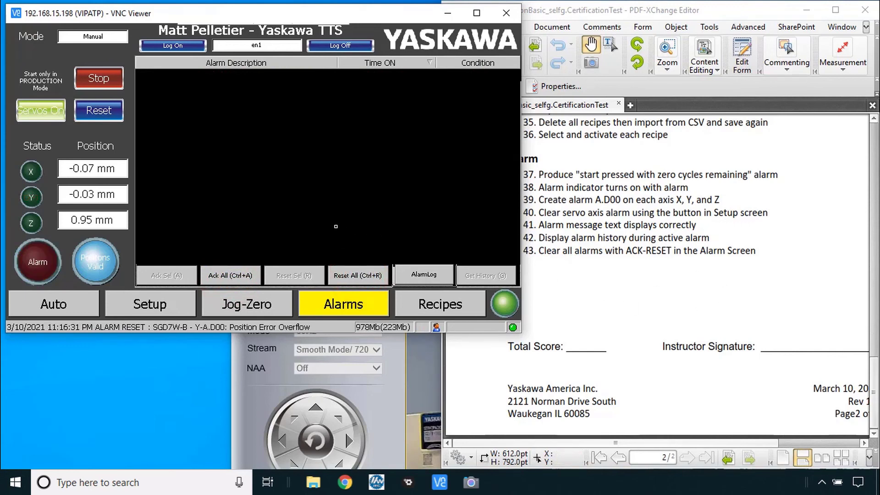
pyautogui.click(75, 303)
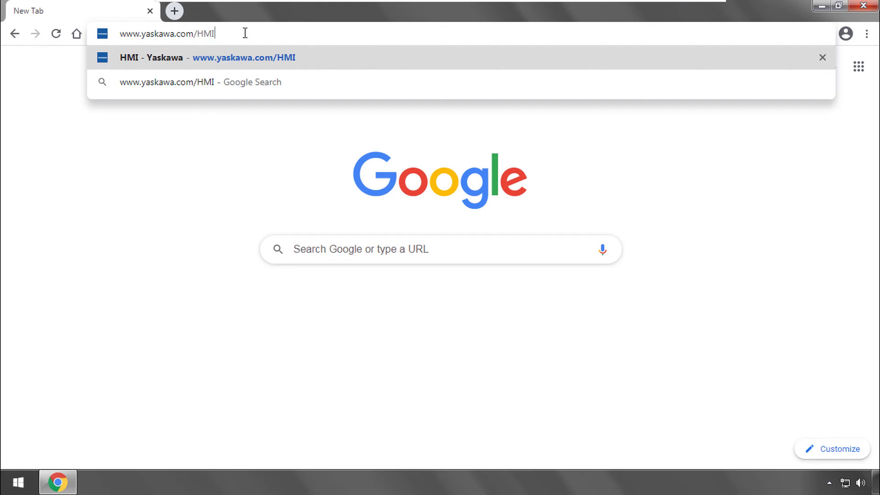
pyautogui.press('Return')
pyautogui.scroll(-4, 452, 251)
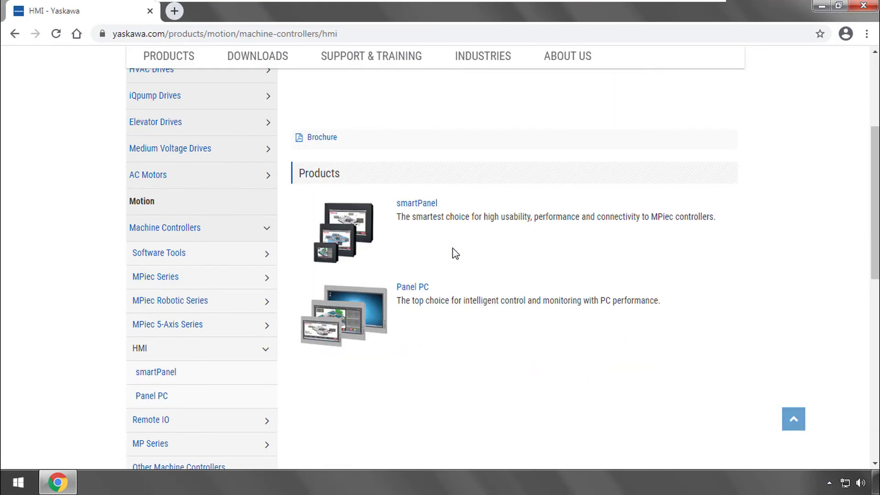
pyautogui.click(417, 204)
pyautogui.click(379, 198)
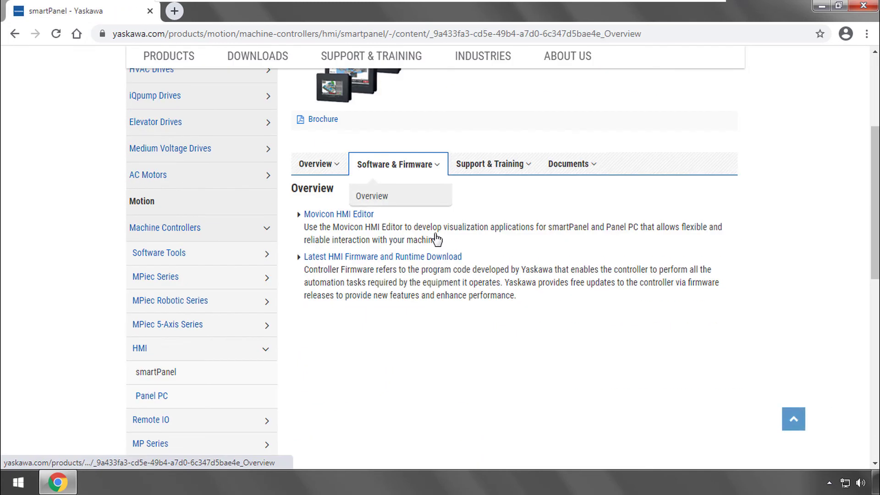